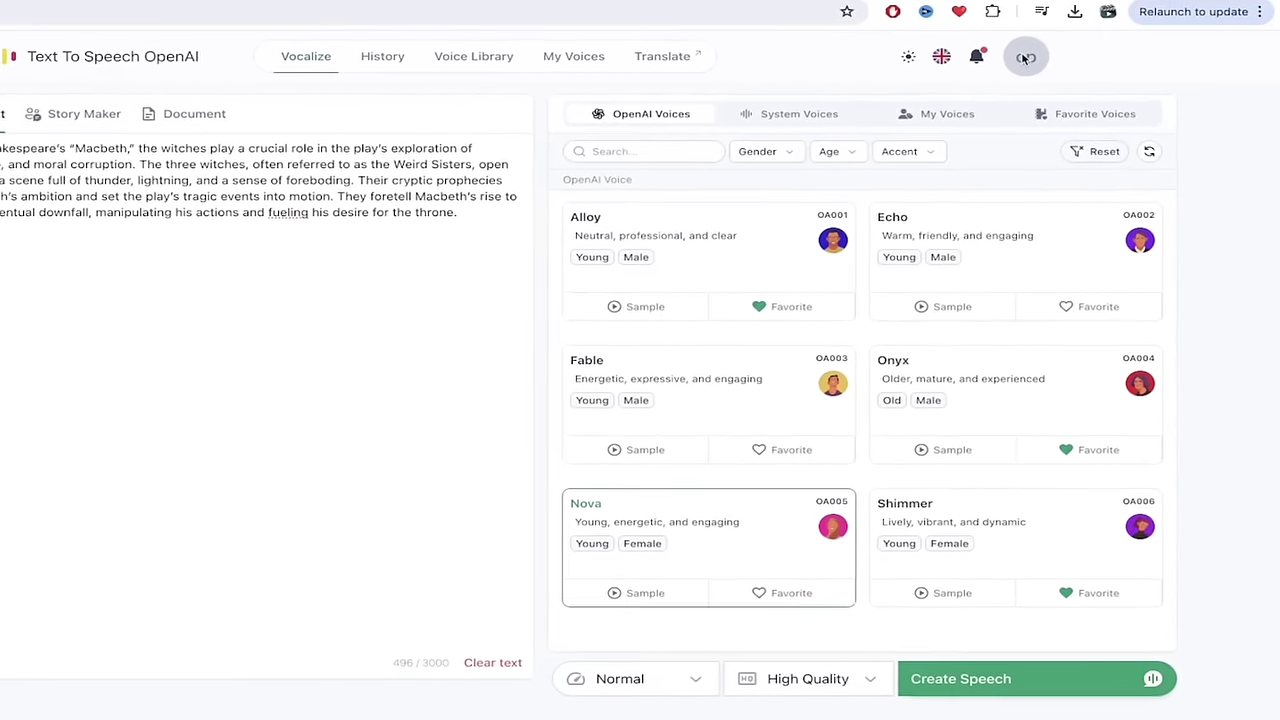
Step: Check the account's plan and credits, then return to the Macbeth text
left_click(1040, 70)
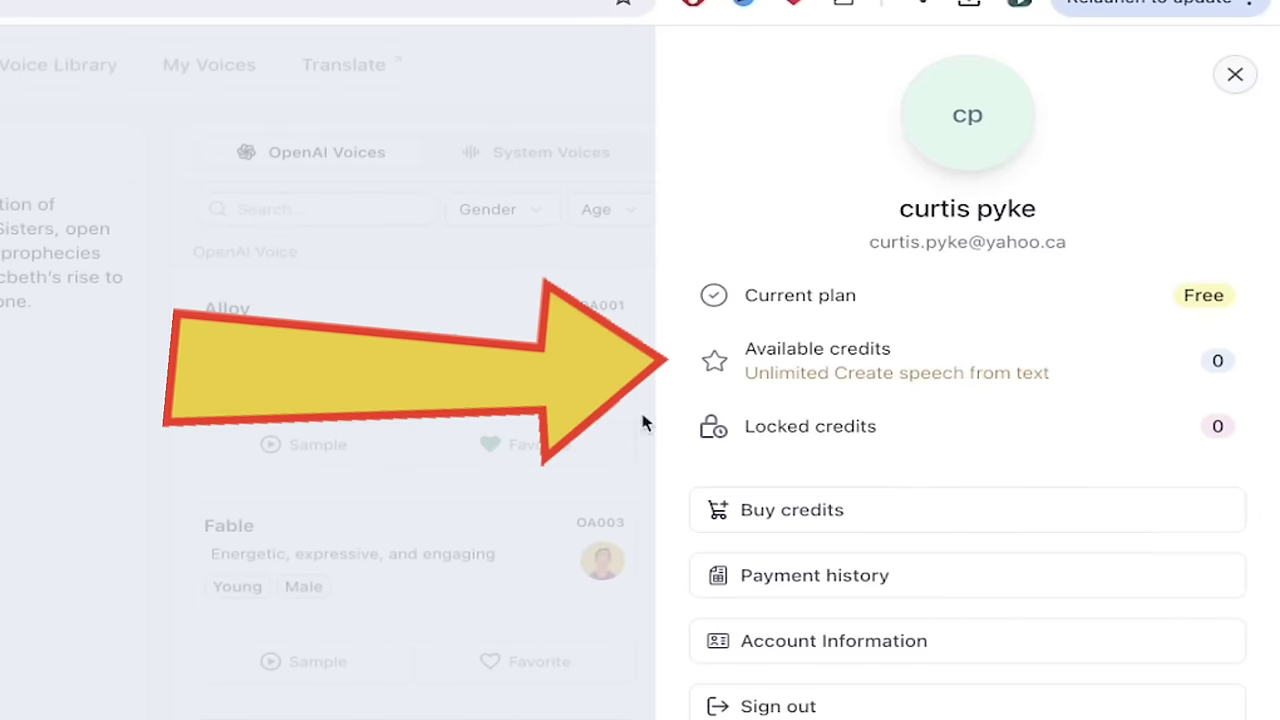
key("Escape")
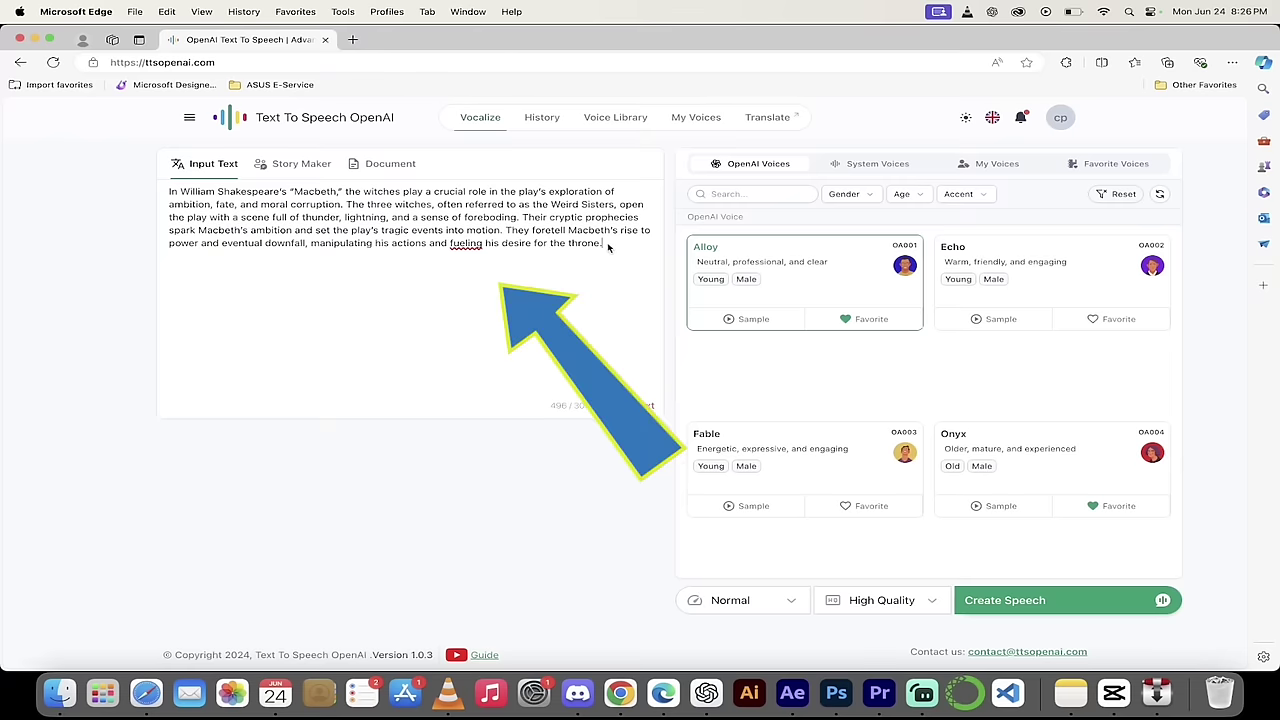
left_click_drag(607, 246, 140, 190)
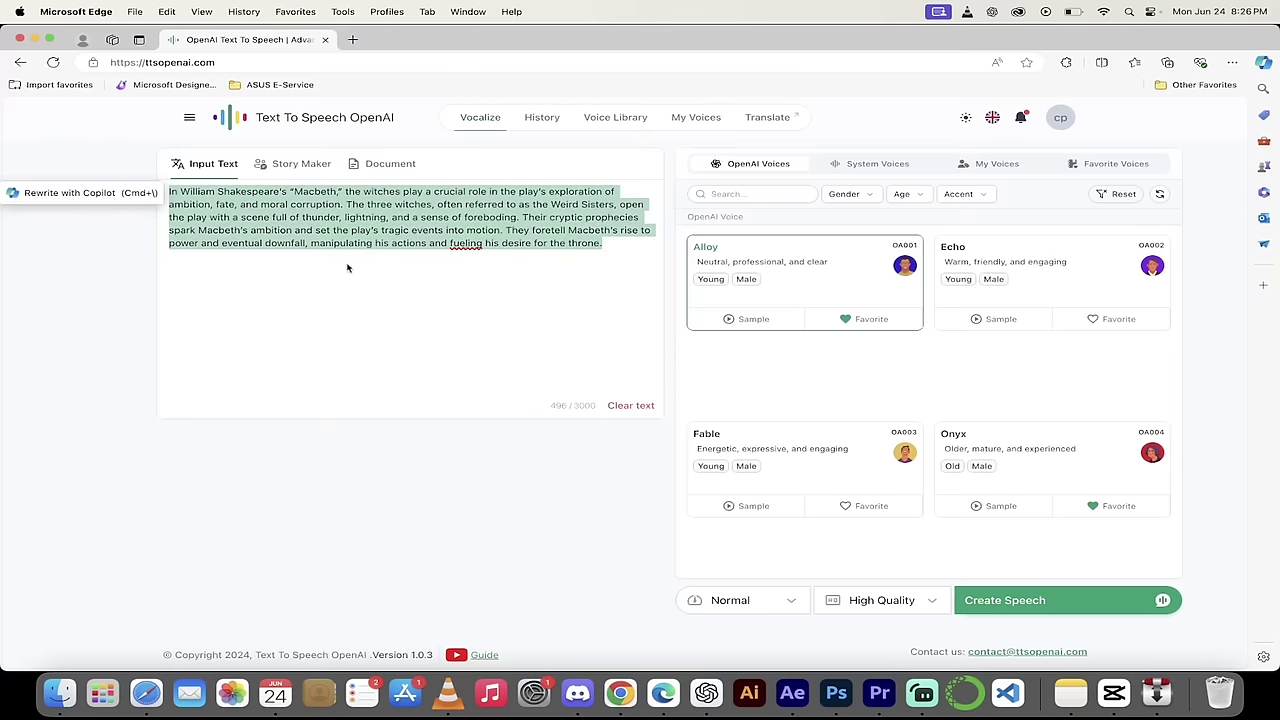
left_click(445, 265)
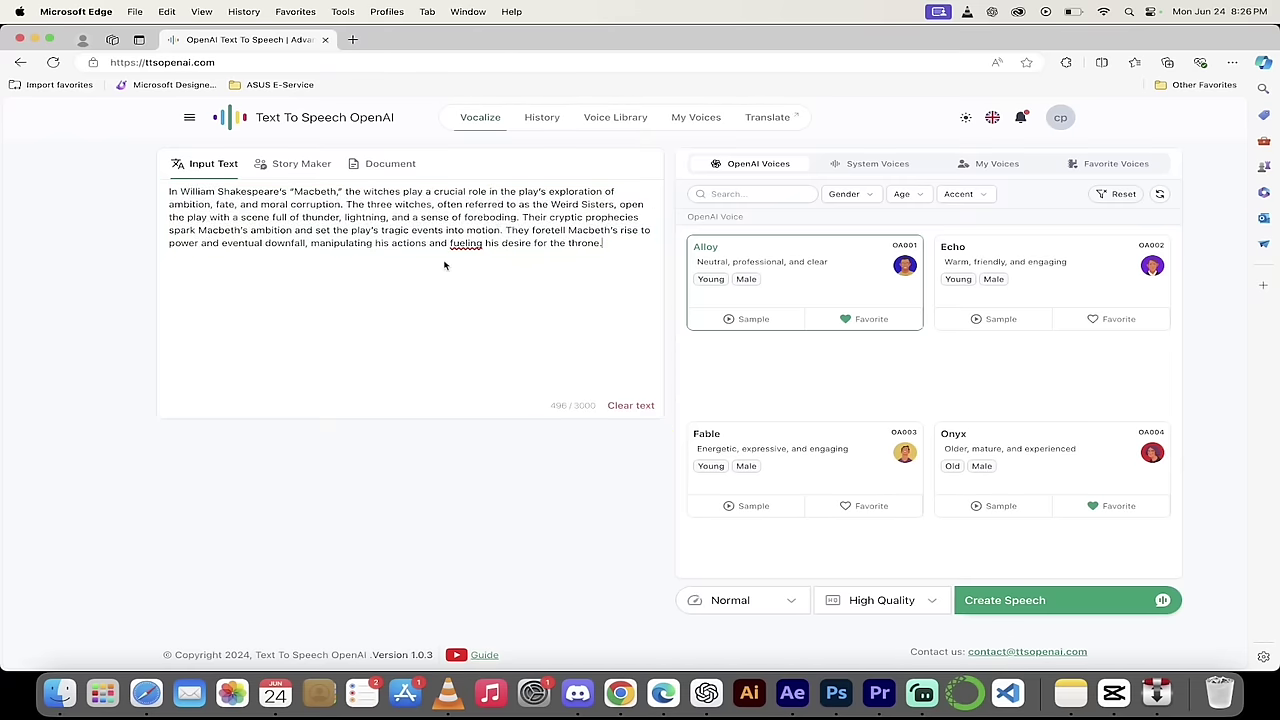
Step: Play the sample of the young female Nova voice from the OpenAI Voices list
scroll(857, 390, "down", 3)
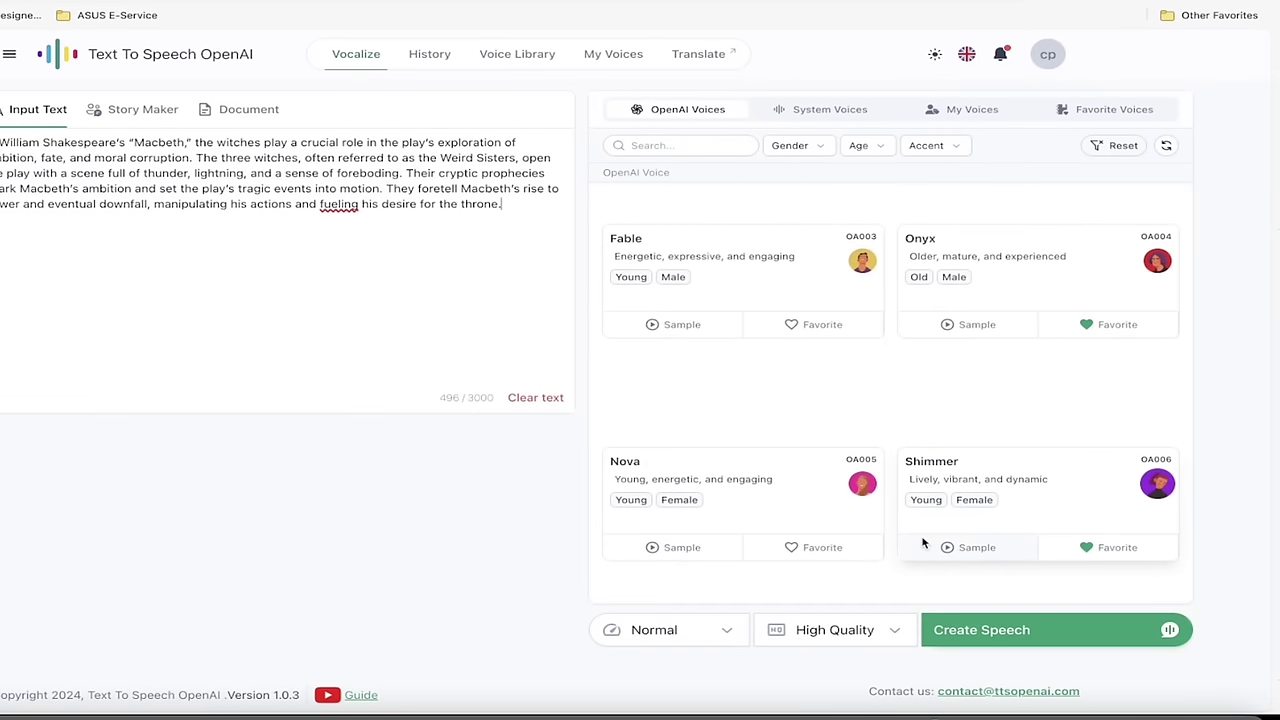
scroll(922, 543, "up", 3)
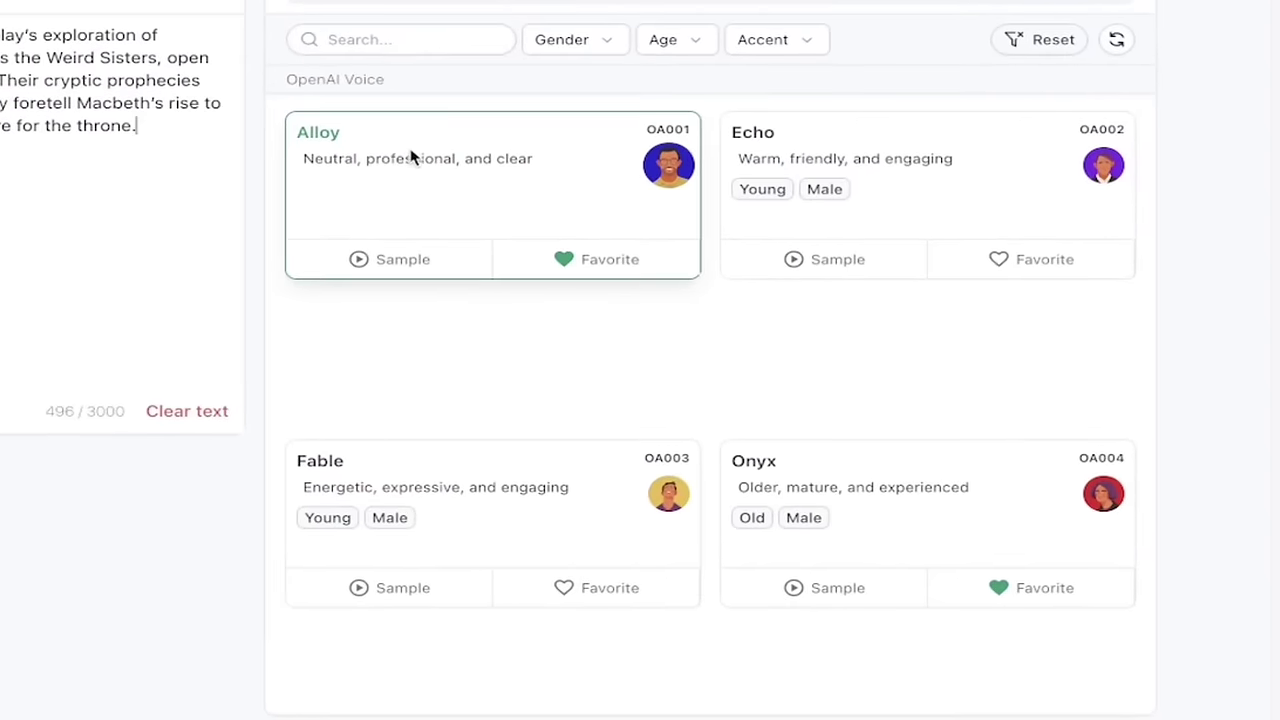
scroll(488, 380, "down", 3)
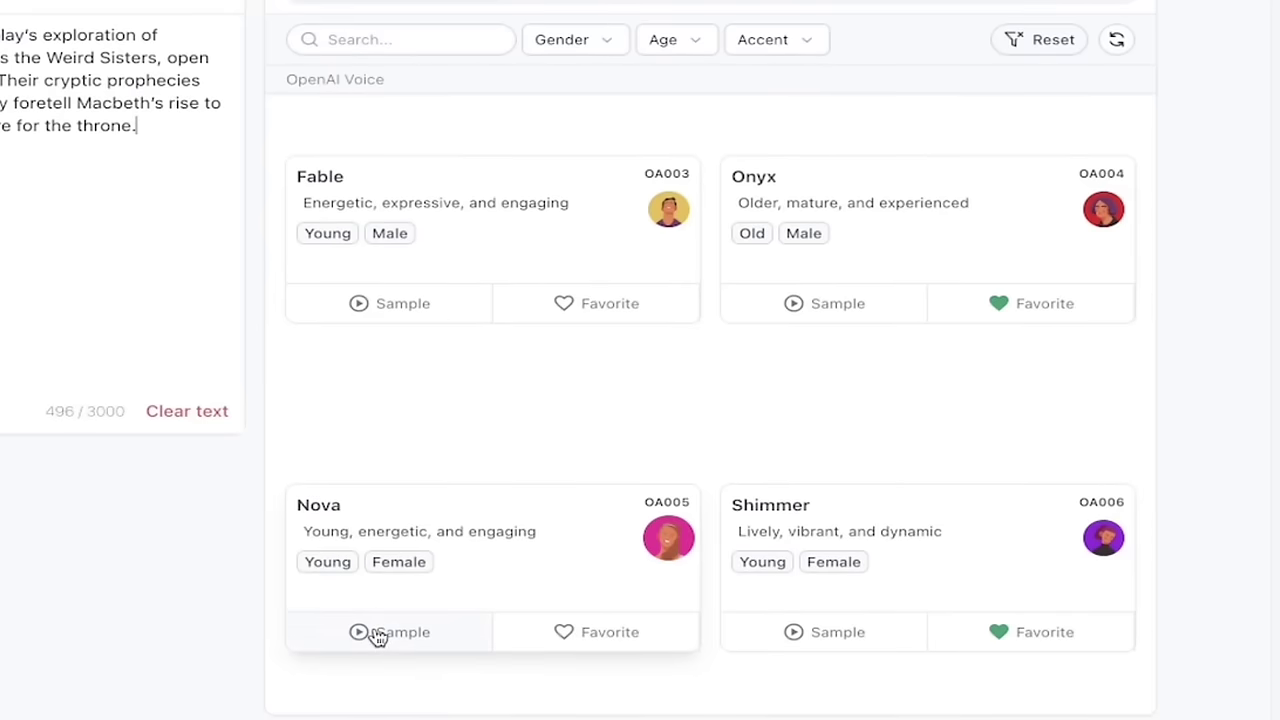
left_click(376, 634)
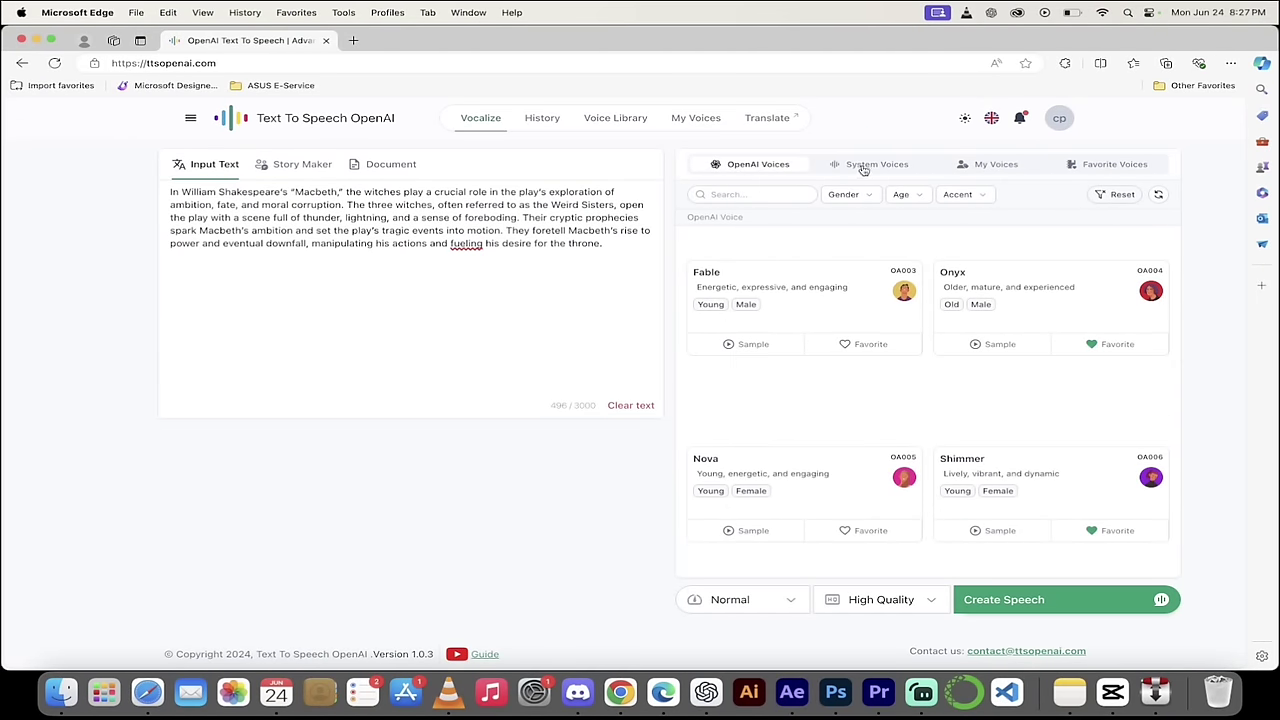
Step: Play the Echo sample, then the Alice sample from the System Voices list
scroll(991, 277, "up", 3)
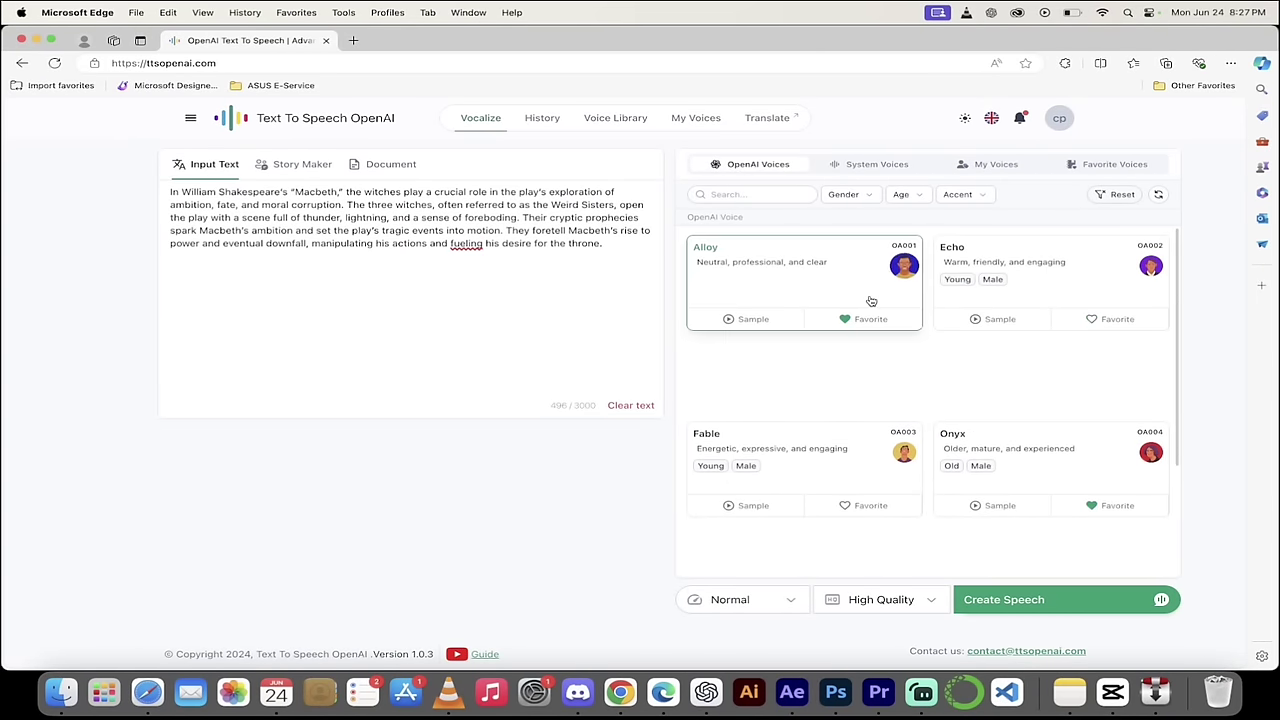
left_click(975, 320)
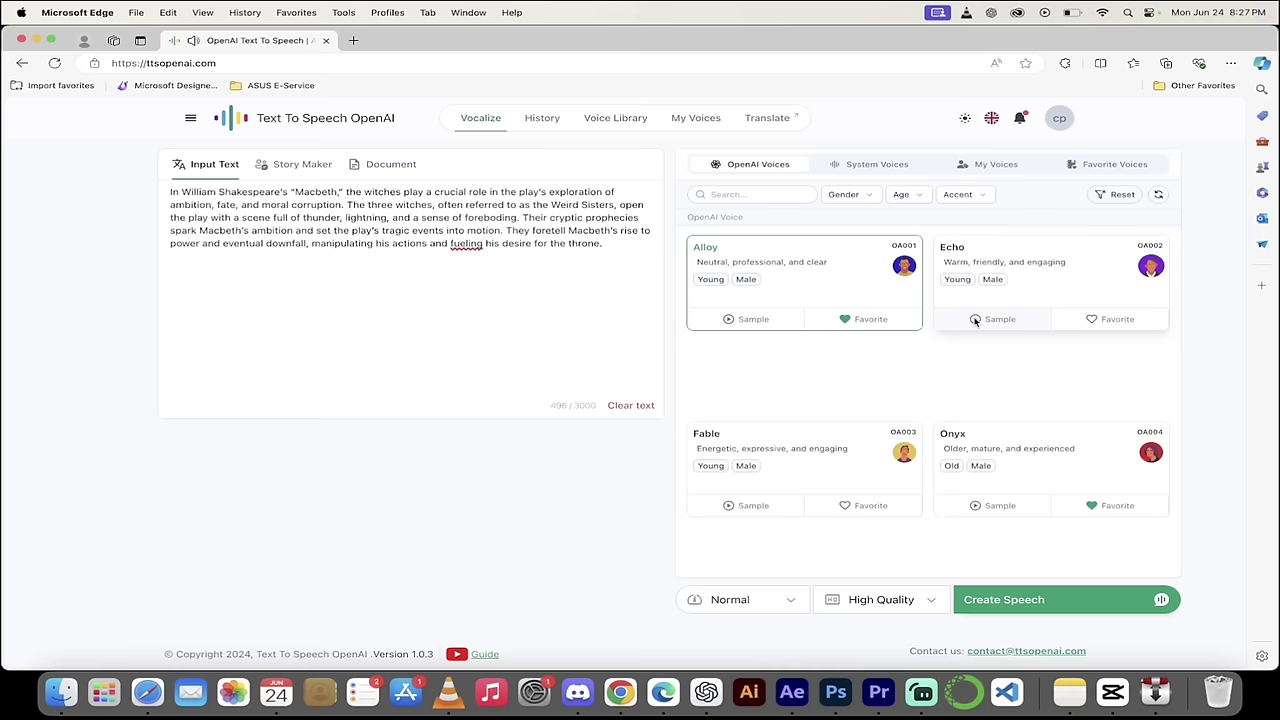
left_click(878, 166)
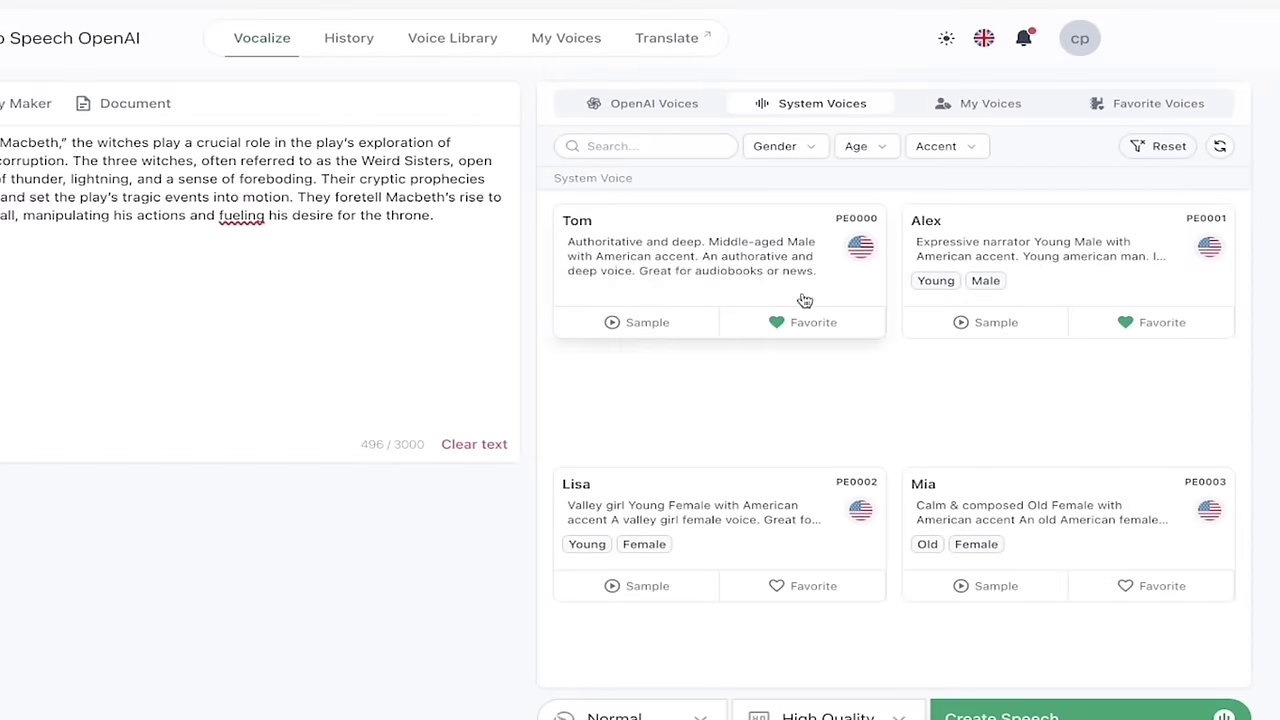
scroll(814, 372, "down", 8)
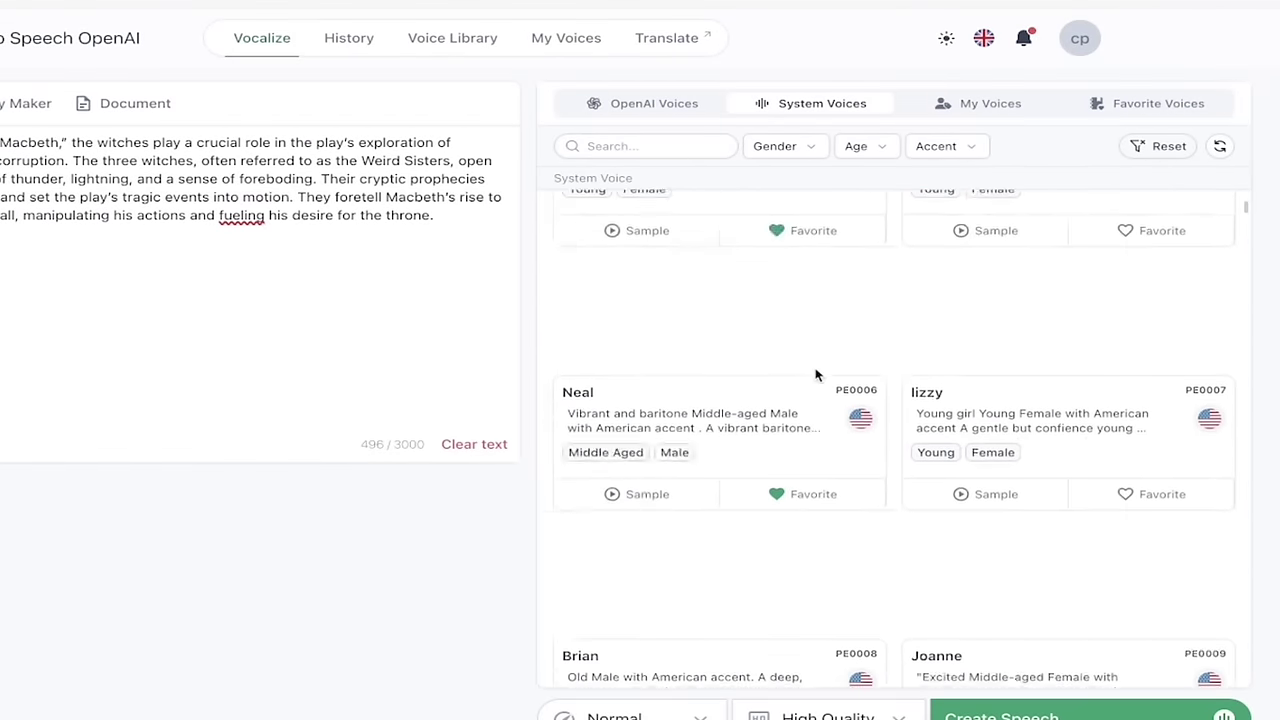
scroll(814, 380, "down", 2)
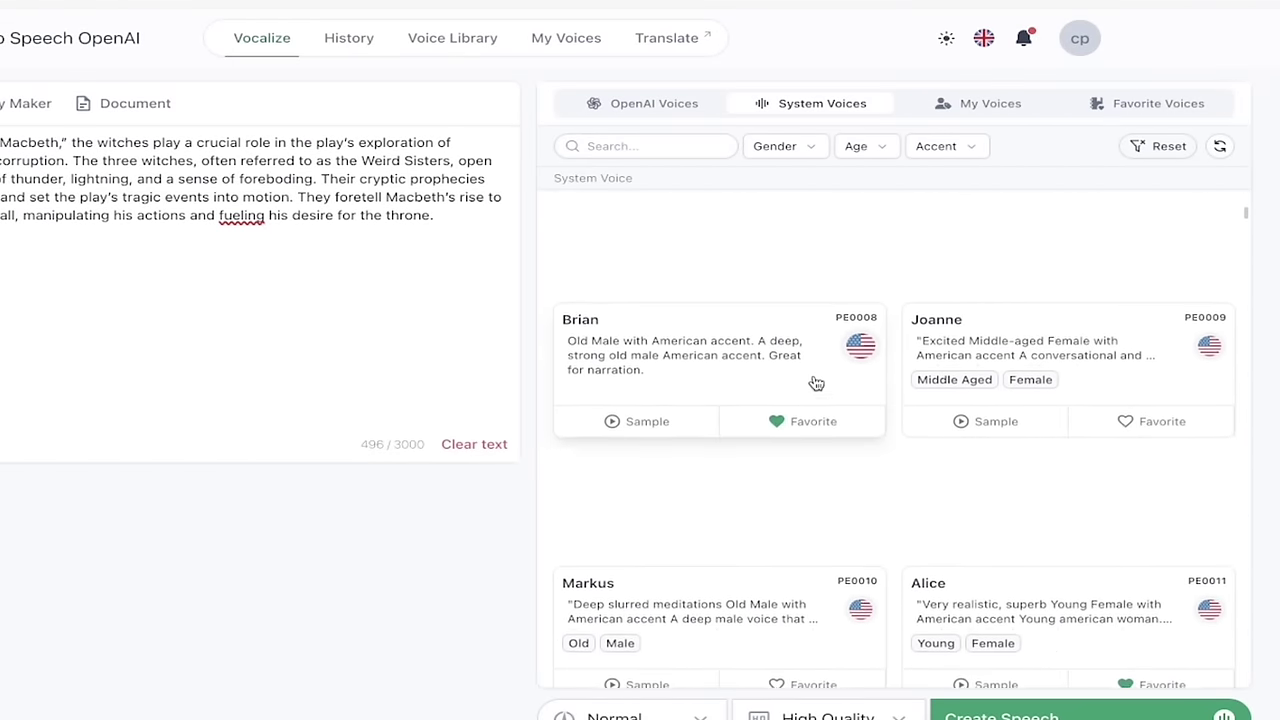
scroll(814, 380, "up", 2)
scroll(816, 384, "down", 1)
scroll(816, 384, "down", 5)
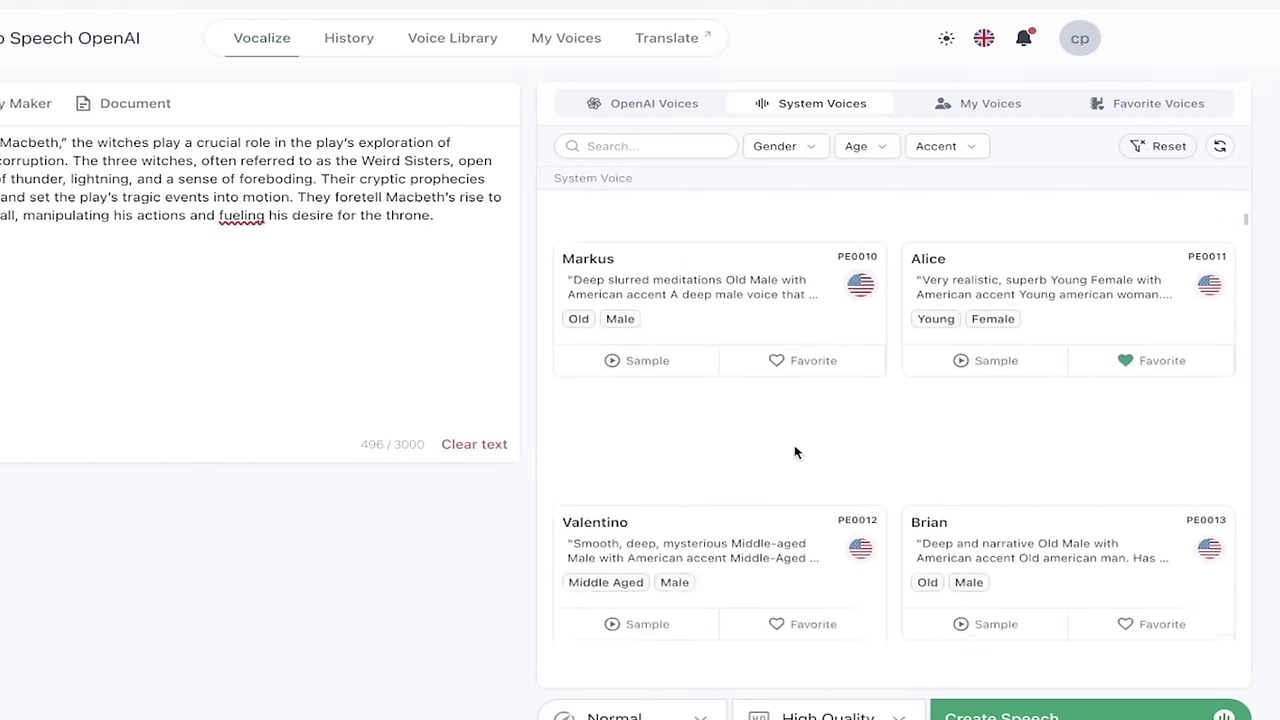
scroll(1080, 355, "up", 1)
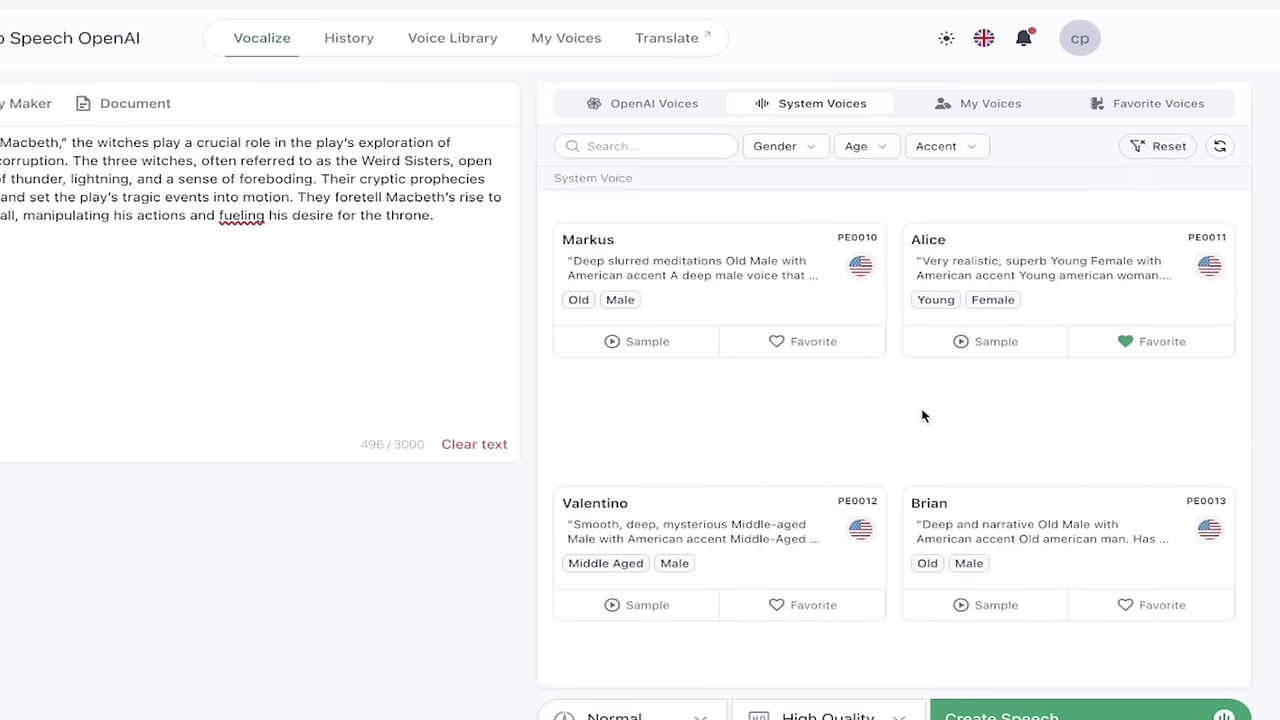
left_click(964, 344)
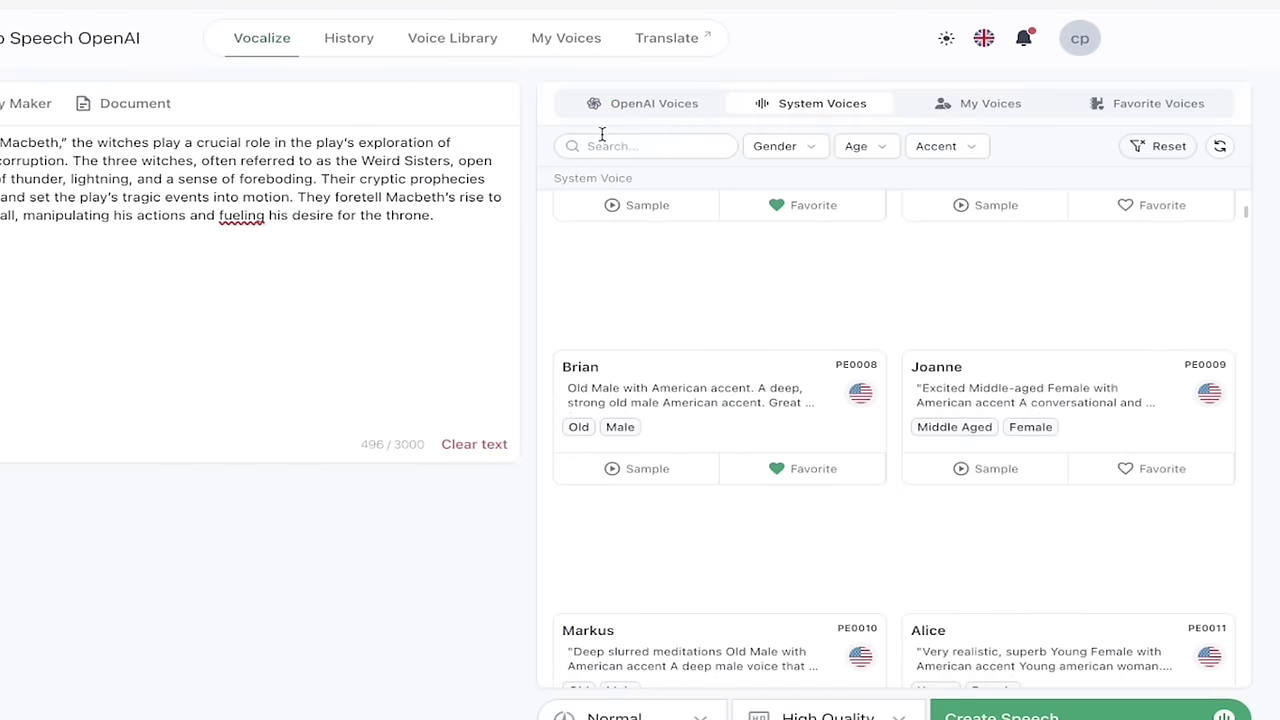
Step: Select Nova under OpenAI Voices and generate the 0:29 Macbeth speech
left_click(625, 103)
scroll(765, 287, "up", 2)
scroll(774, 371, "up", 1)
scroll(777, 373, "down", 1)
scroll(777, 373, "down", 2)
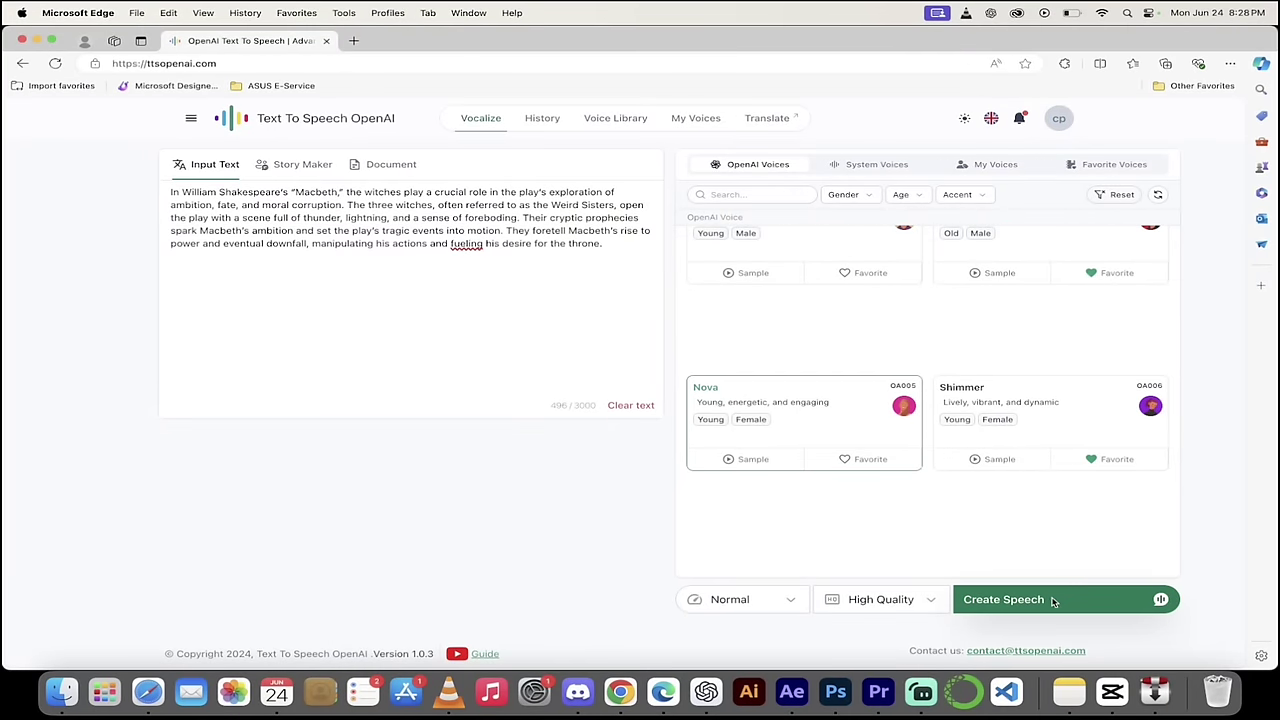
left_click(1052, 600)
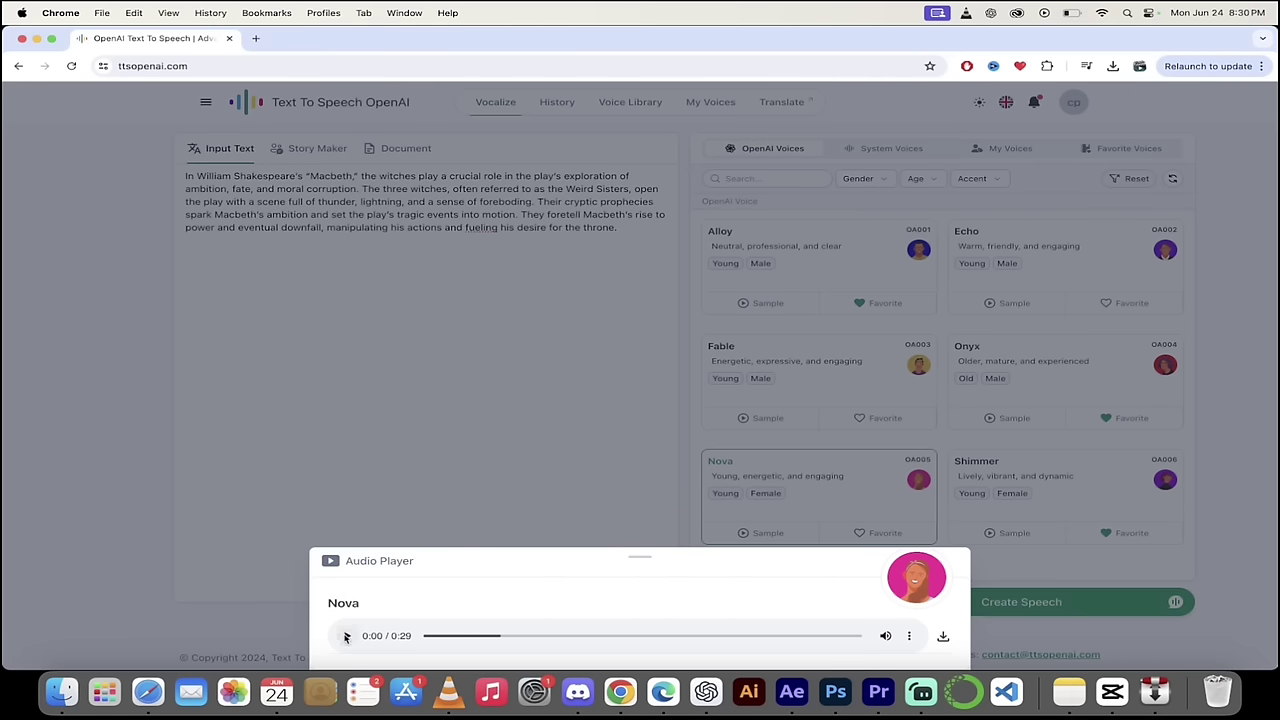
Step: Play the generated Nova clip and pause it at 0:08 of 0:29
left_click(346, 636)
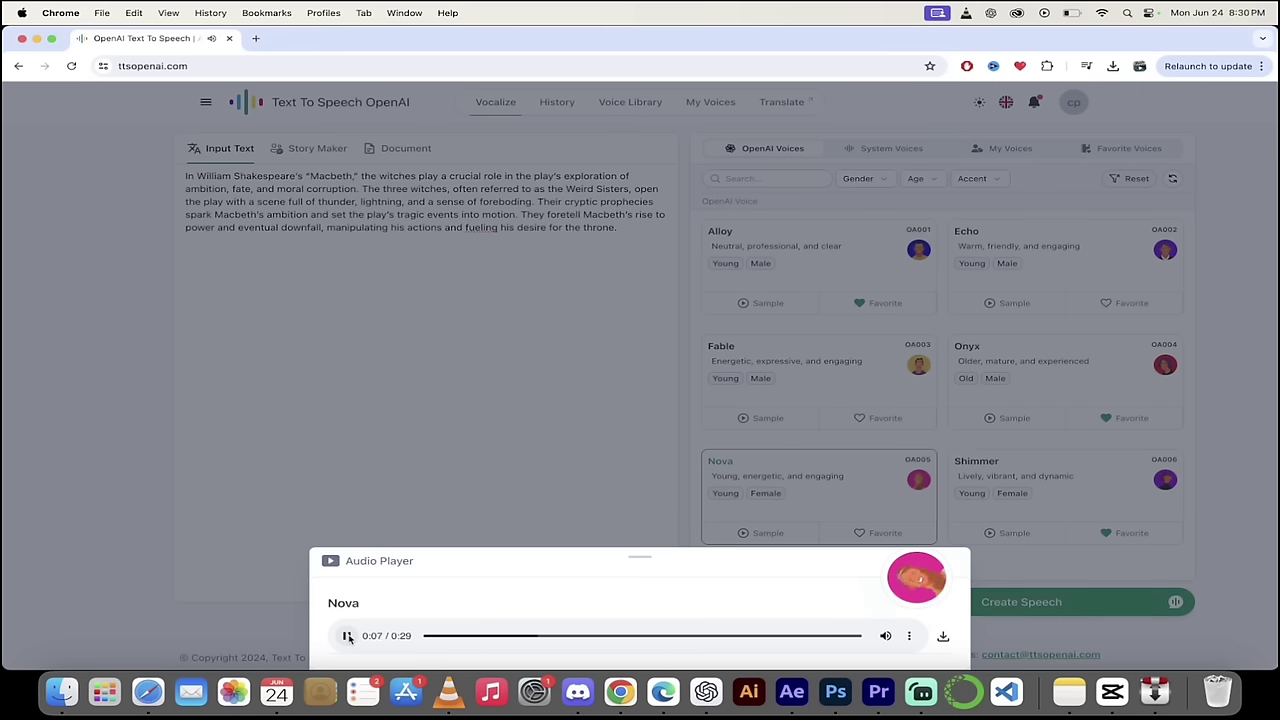
left_click(347, 636)
Step: Download the Nova audio as an MP3 from its own tab, then close that tab
left_click(943, 637)
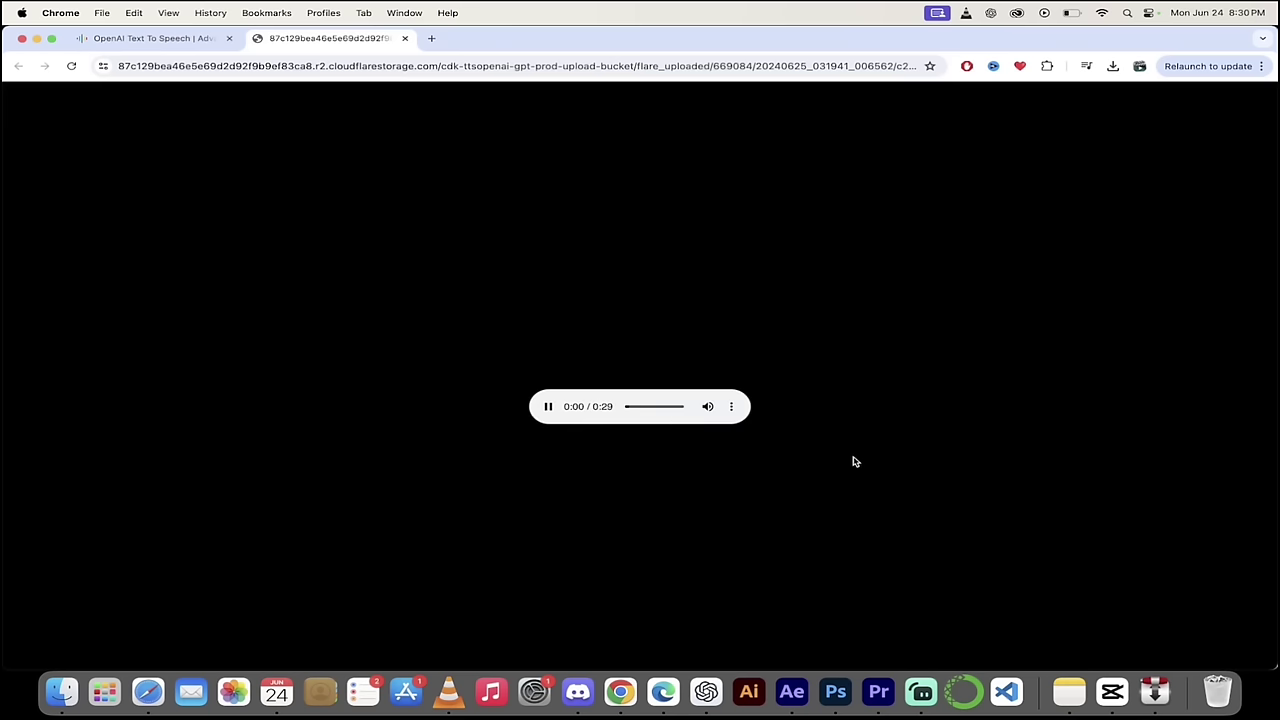
left_click(548, 406)
left_click(735, 407)
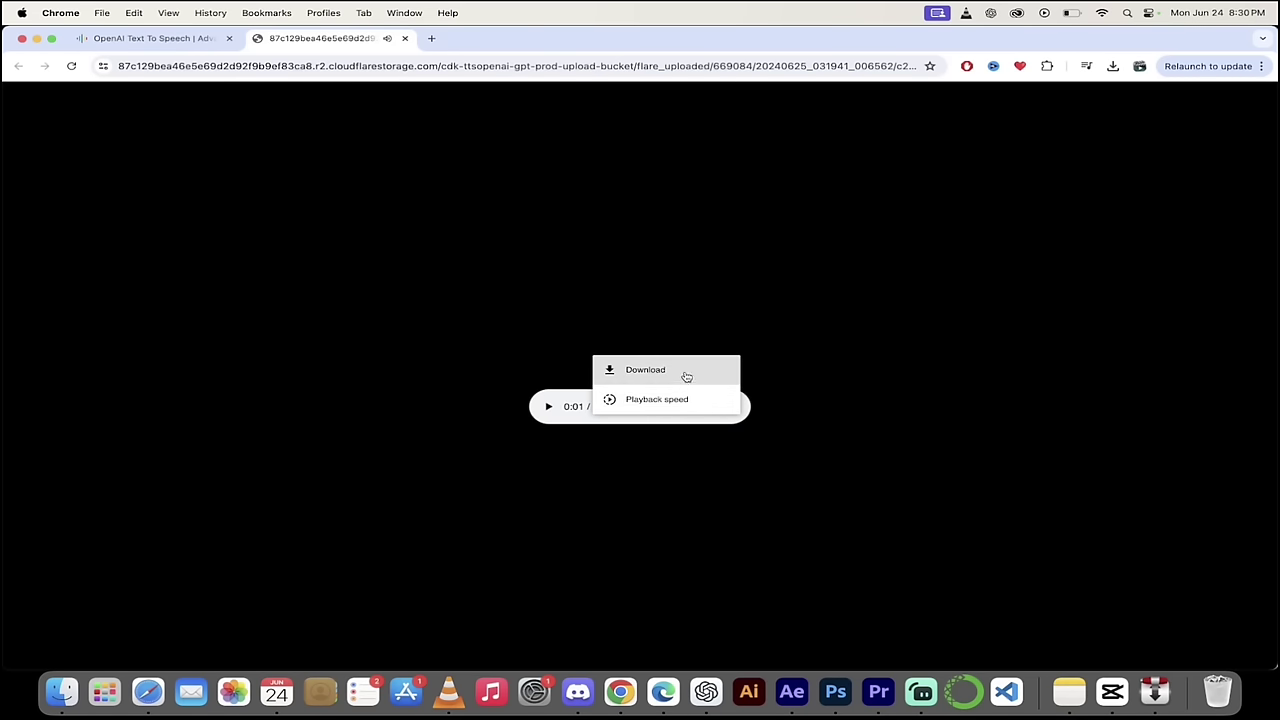
left_click(687, 375)
left_click(735, 407)
left_click(688, 372)
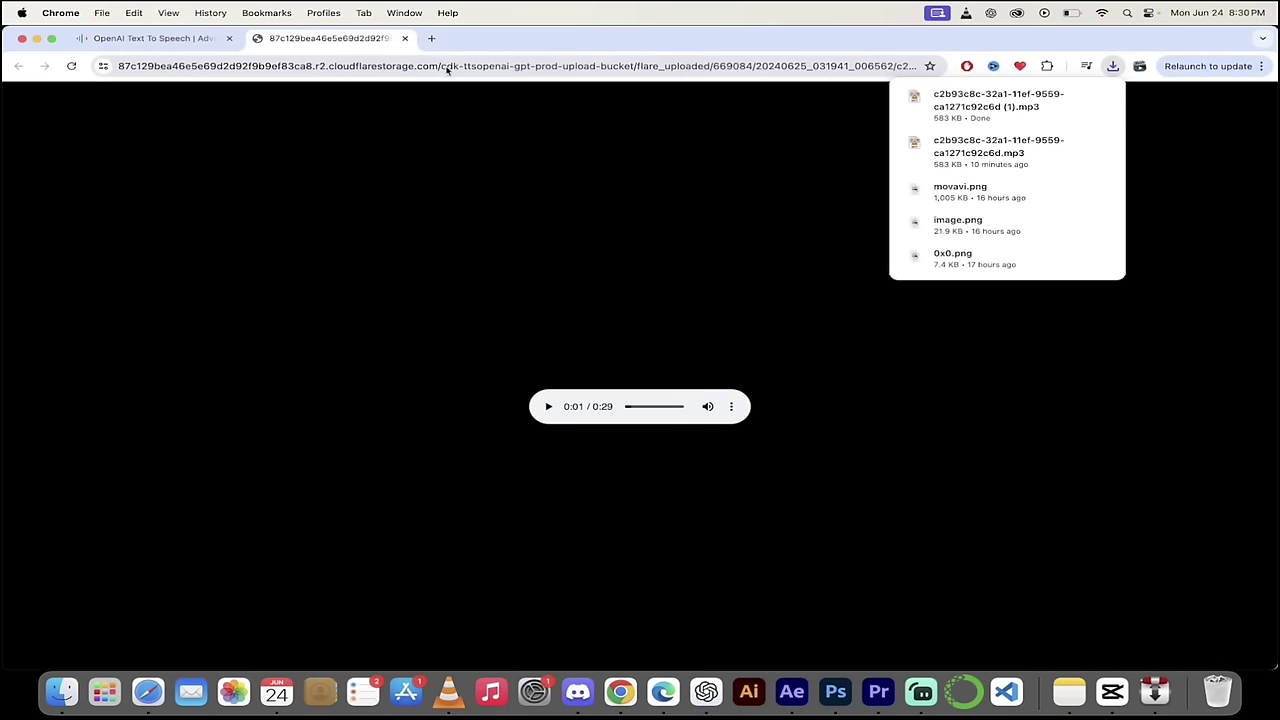
left_click(404, 38)
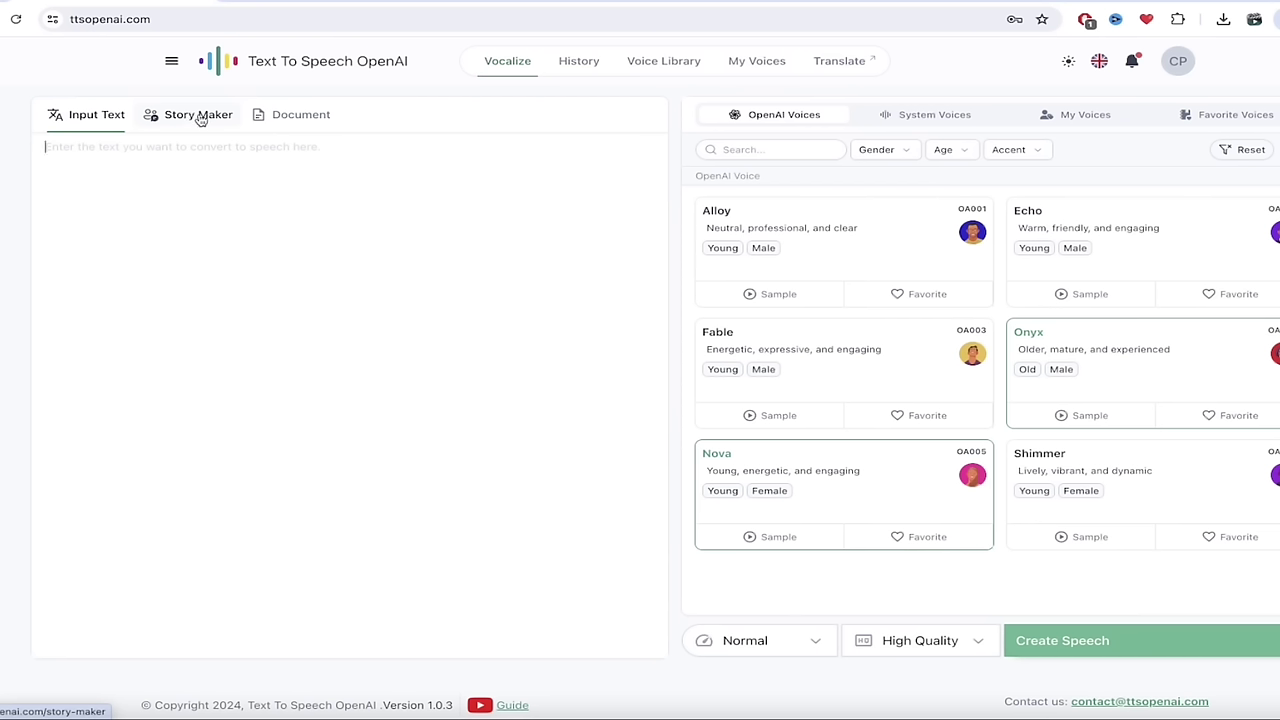
Step: Show the Story Maker with the Barnardo and Francisco Hamlet dialogue blocks
left_click(200, 117)
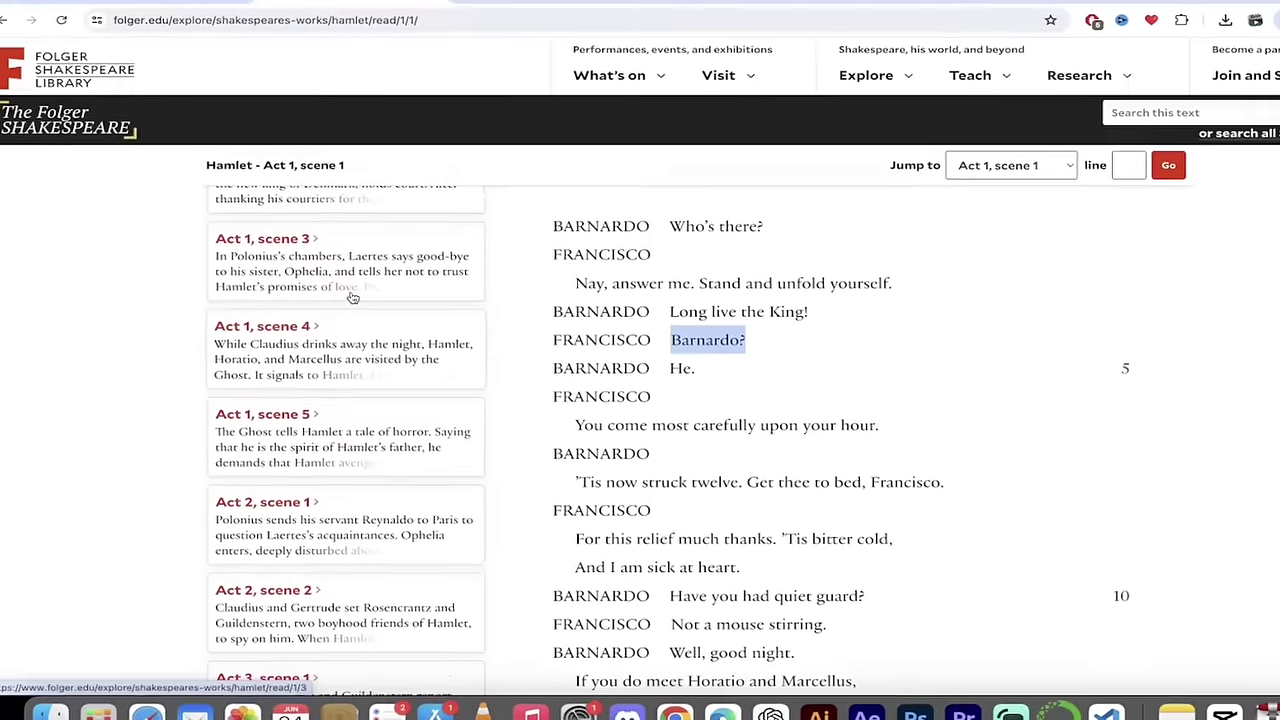
Step: Paste Francisco's line 'Barnardo?' from the Folger Hamlet page into his dialogue block
scroll(662, 343, "up", 3)
scroll(662, 343, "down", 5)
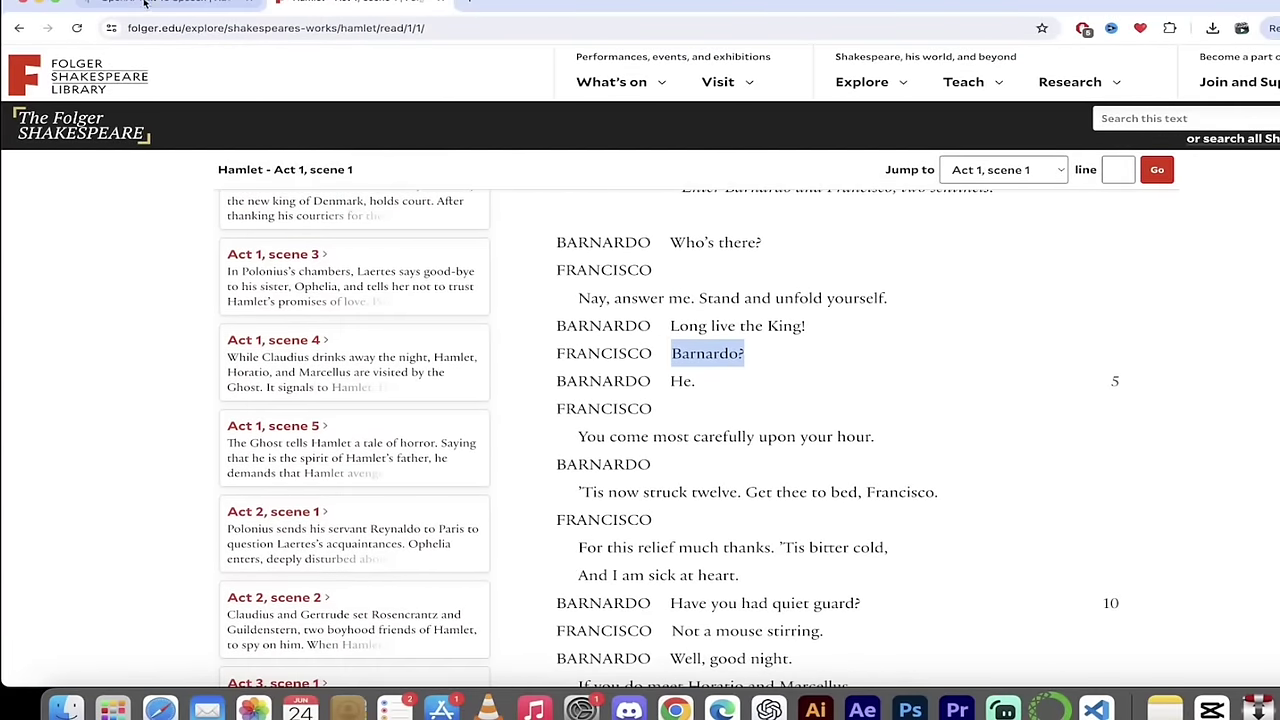
left_click(170, 3)
type("Barnardo?")
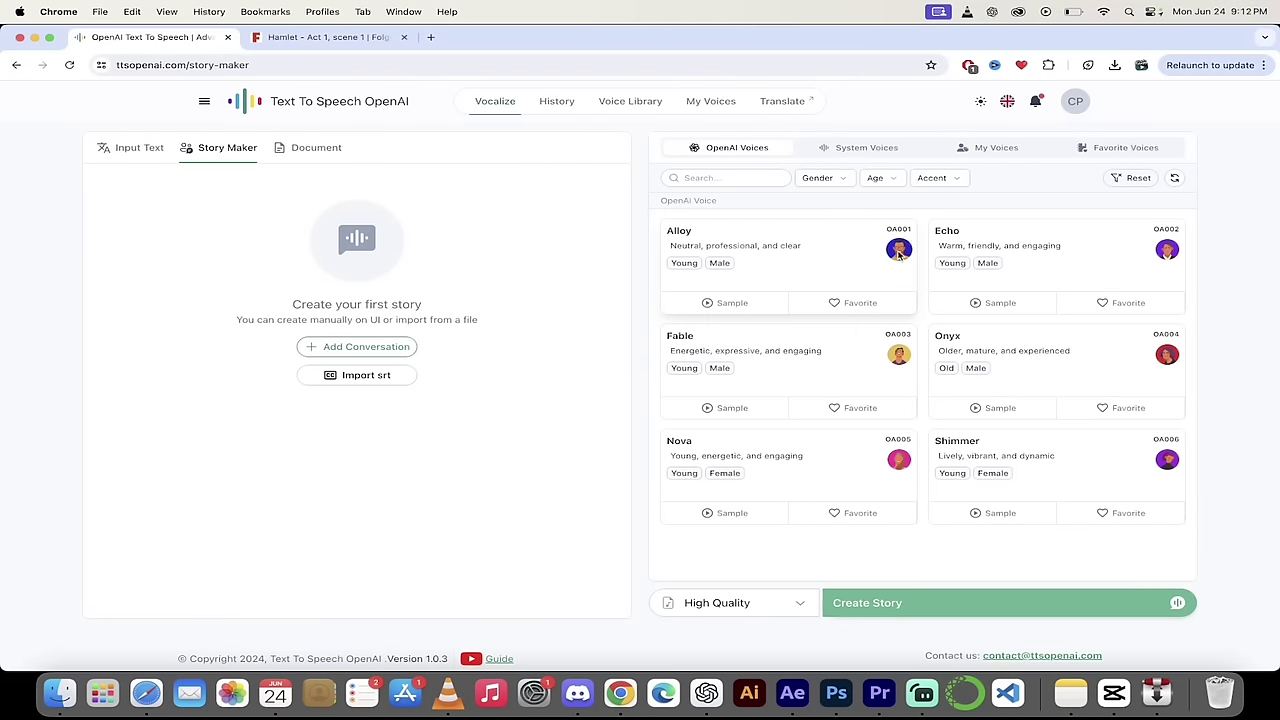
Step: Review the account's plan and credits, leaving the Story Maker empty
left_click(1076, 103)
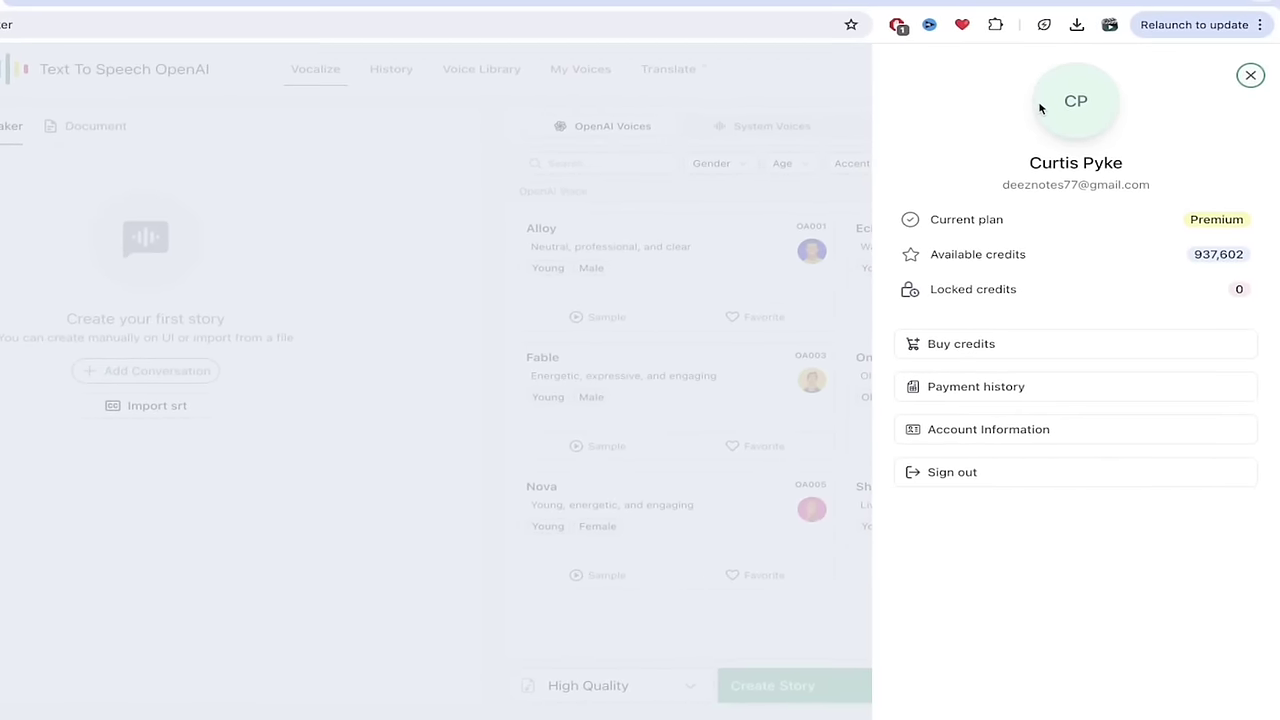
left_click(1066, 103)
left_click(224, 258)
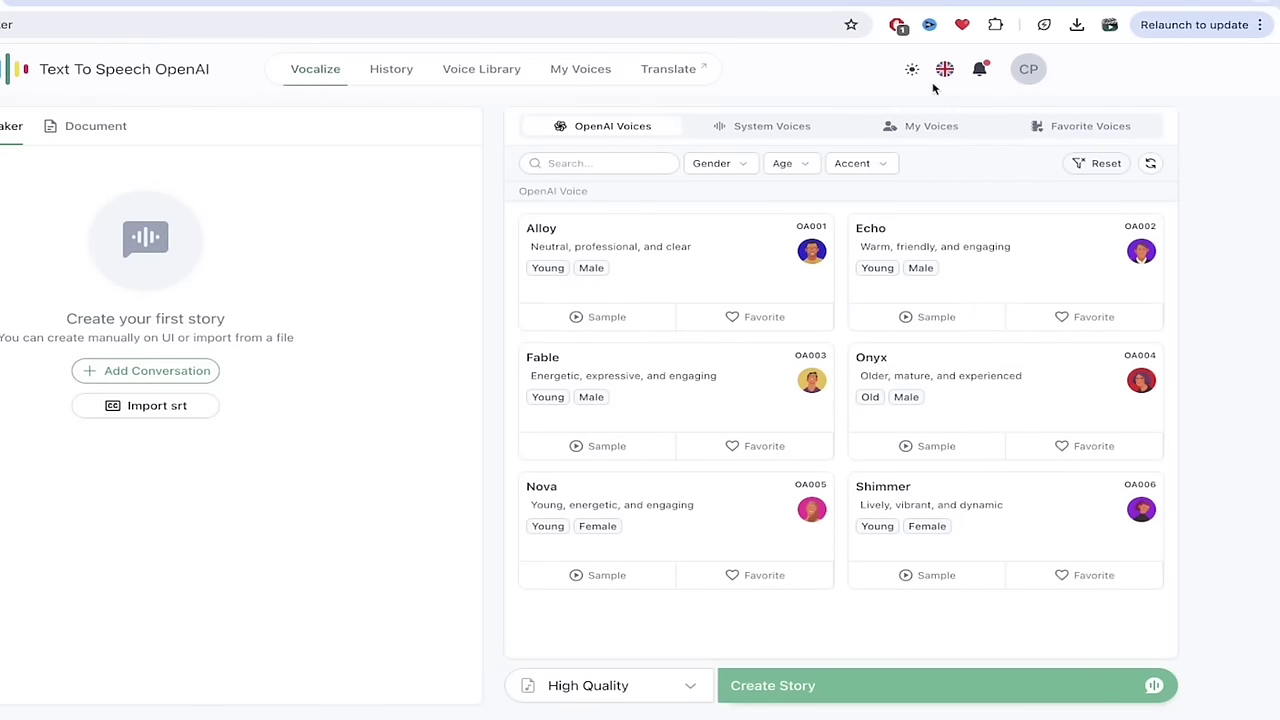
left_click(1028, 70)
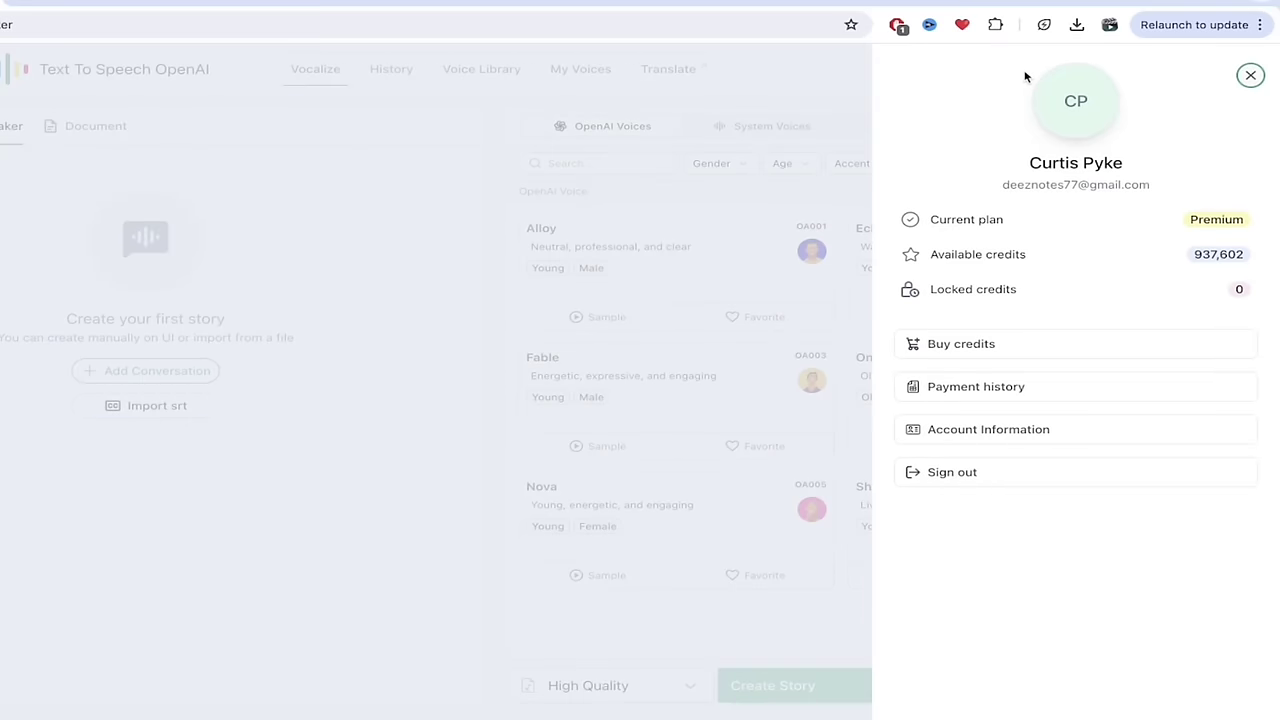
key("Escape")
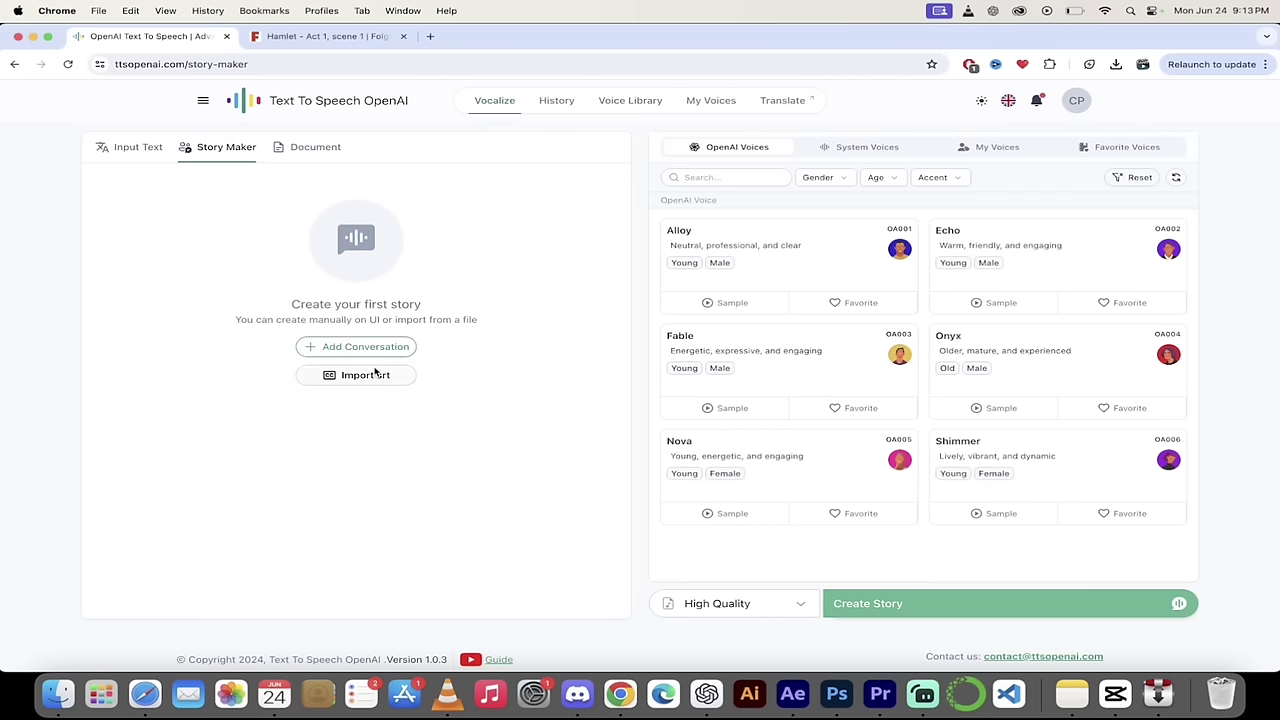
Step: Import the Lethal.Weapon .srt file from the SRT folder as Alloy-voiced story blocks
left_click(58, 698)
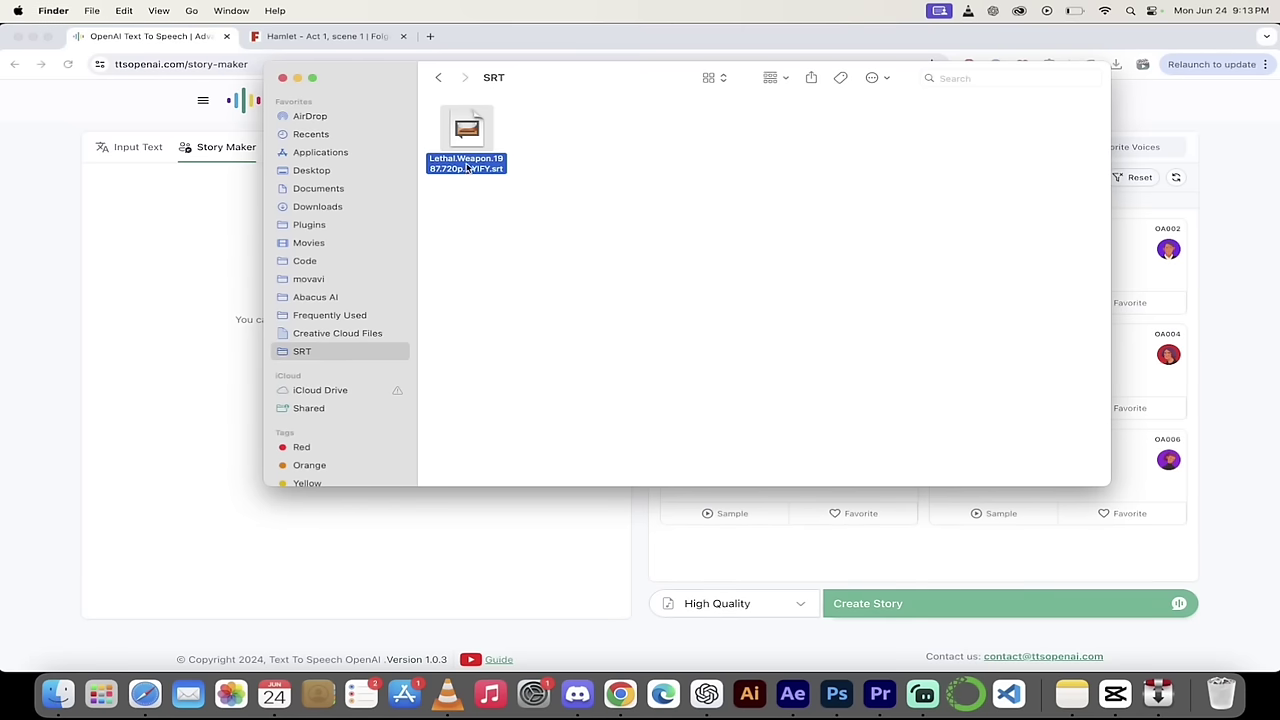
left_click_drag(466, 168, 511, 331)
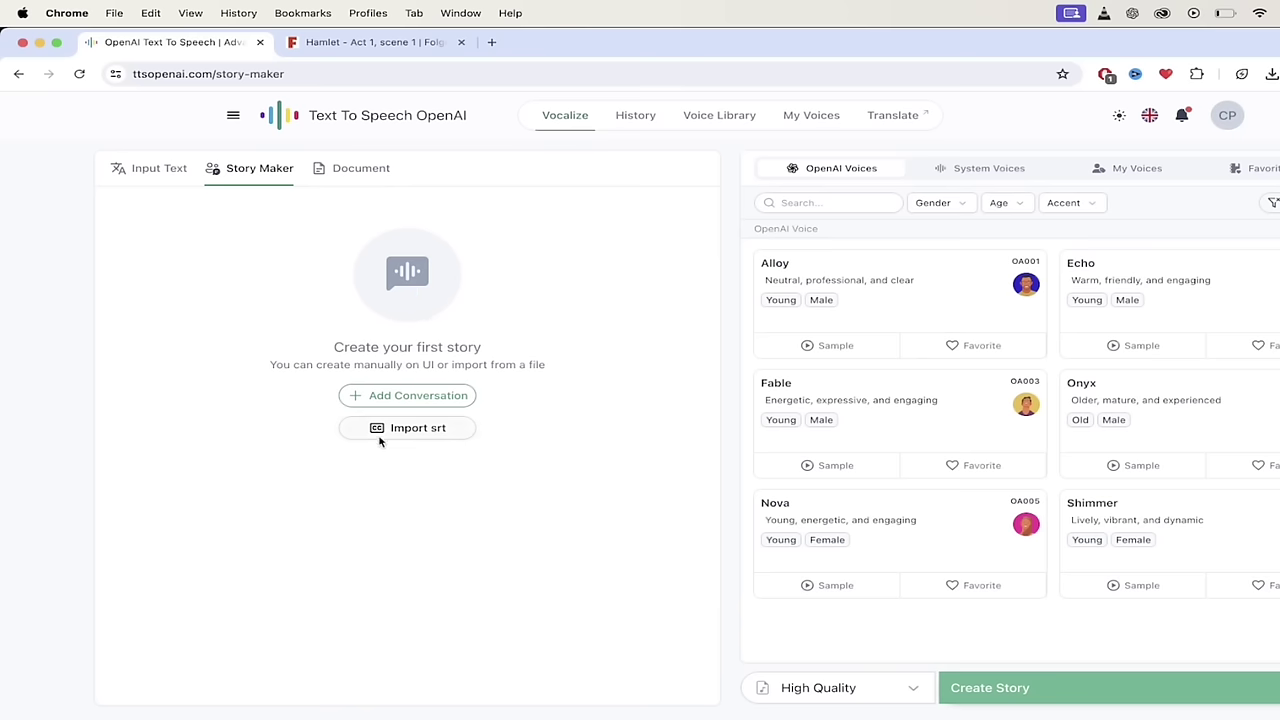
left_click(404, 430)
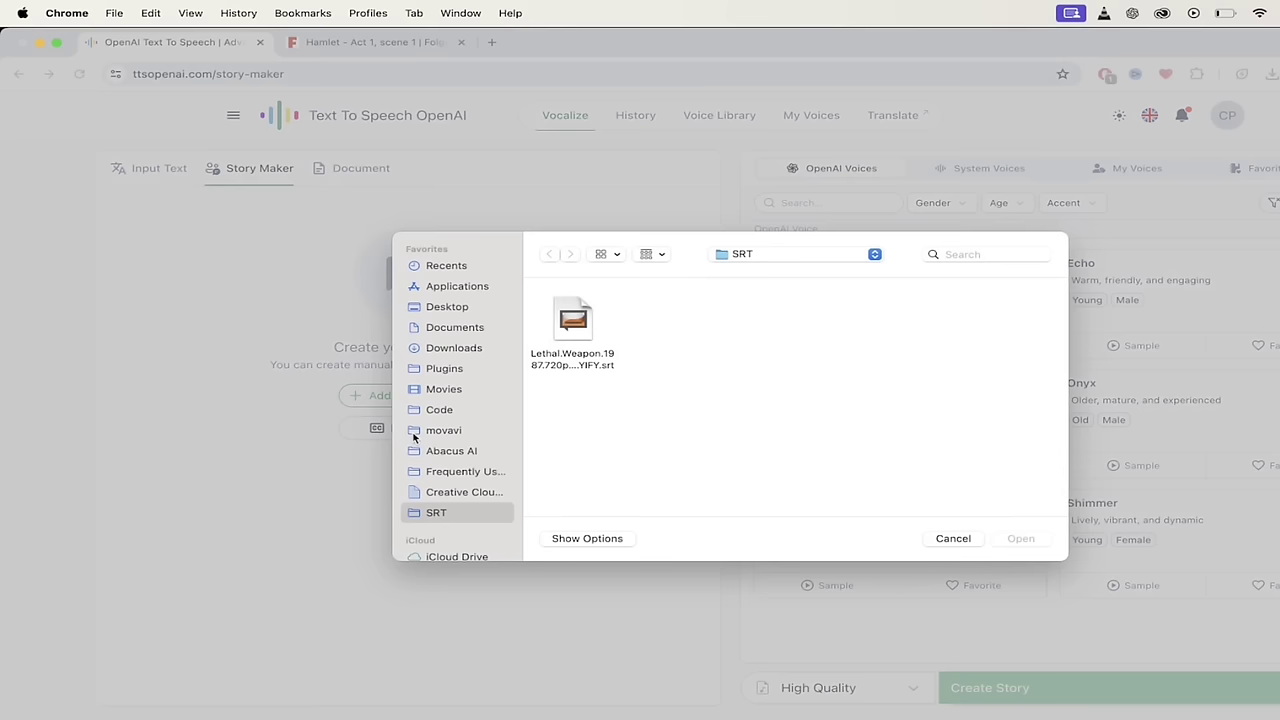
left_click(563, 366)
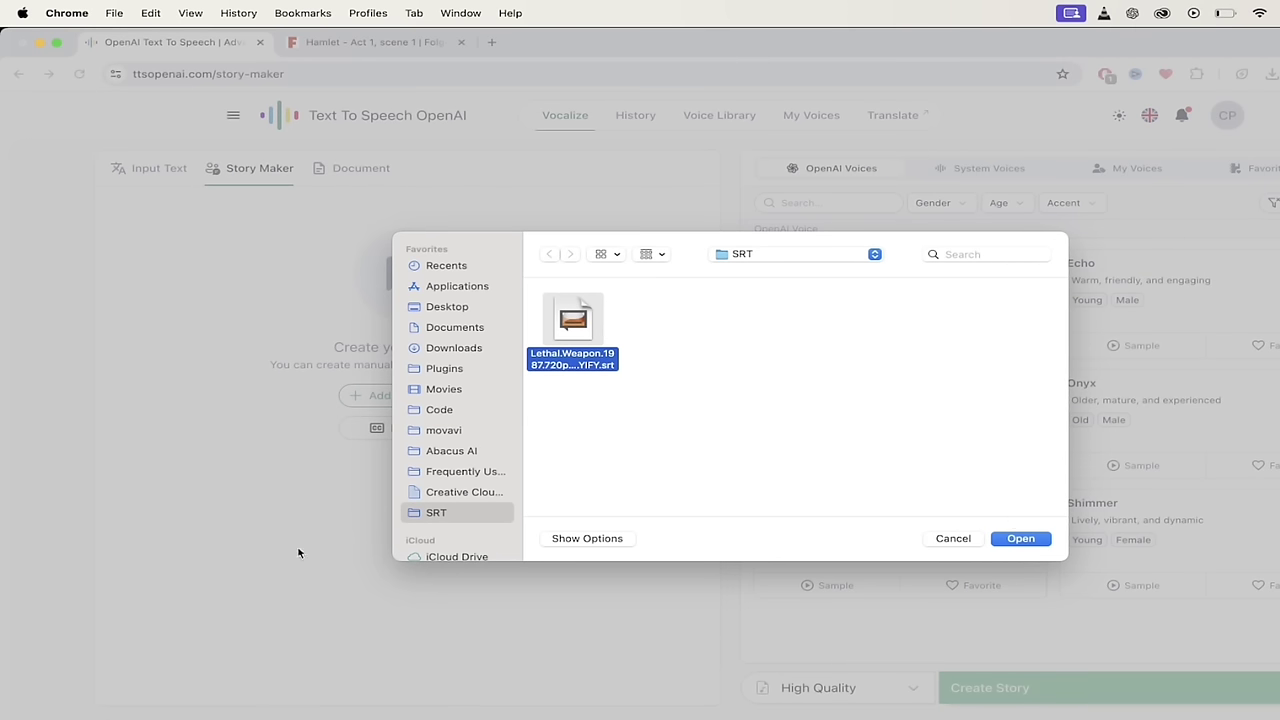
left_click(1016, 537)
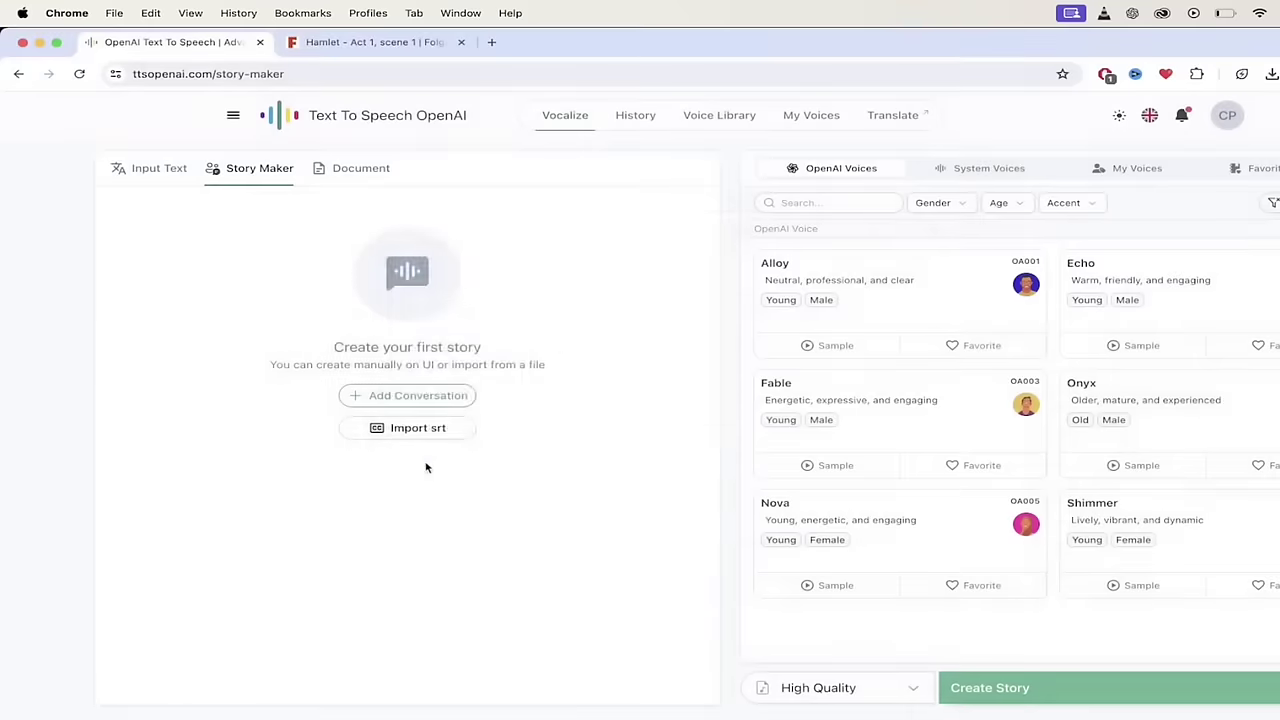
scroll(427, 468, "down", 3)
scroll(366, 403, "down", 2)
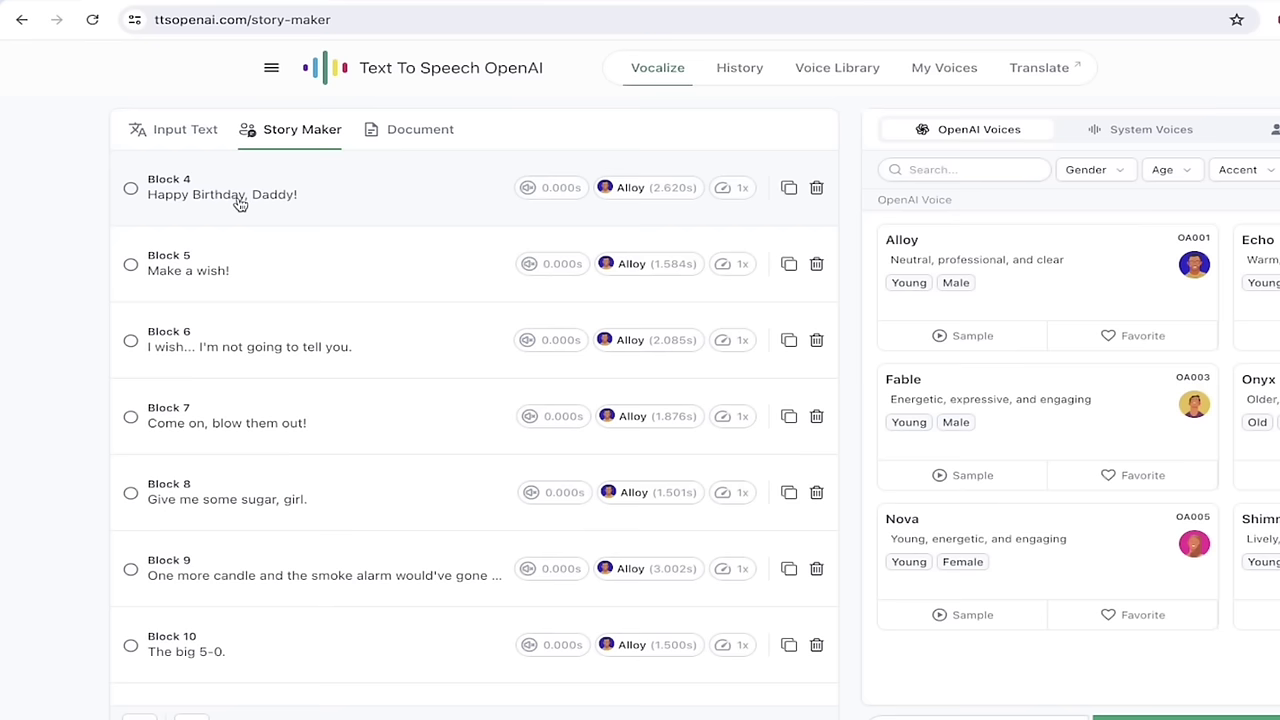
Step: Change Block 4, 'Happy Birthday, Daddy!', from Alloy to the Nova voice
left_click(637, 189)
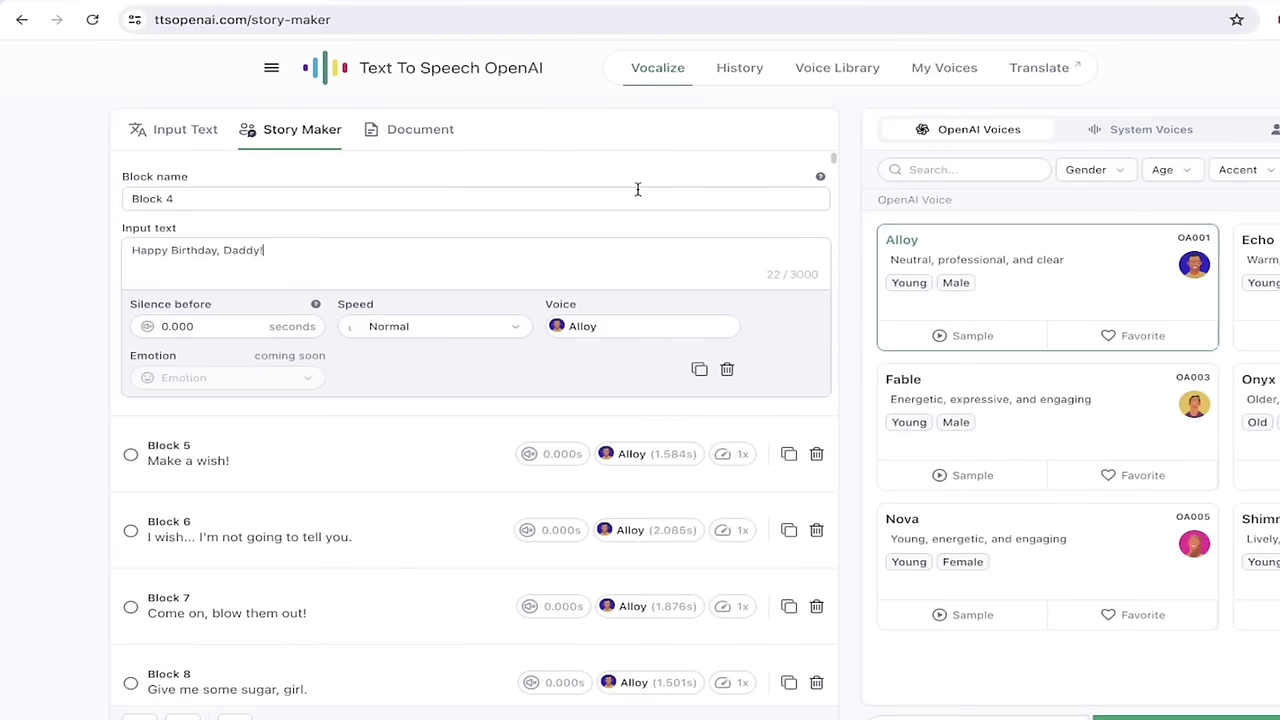
left_click(643, 327)
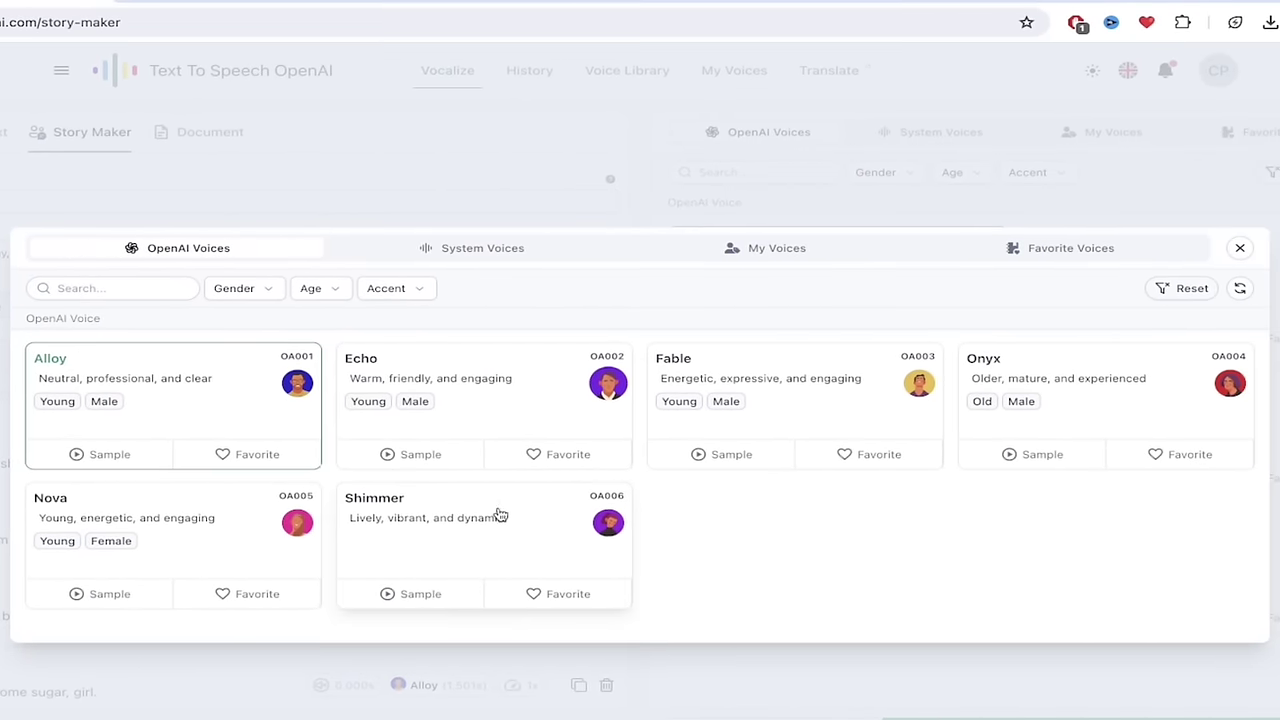
left_click(151, 500)
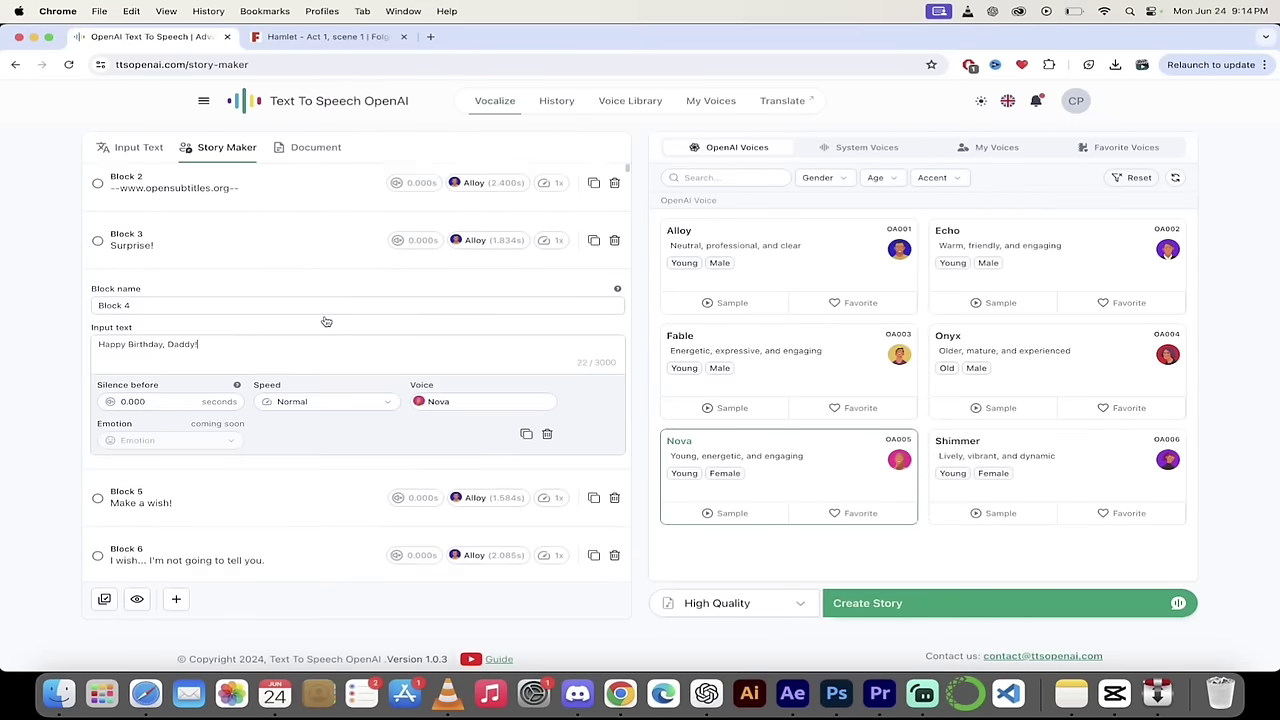
scroll(324, 316, "down", 4)
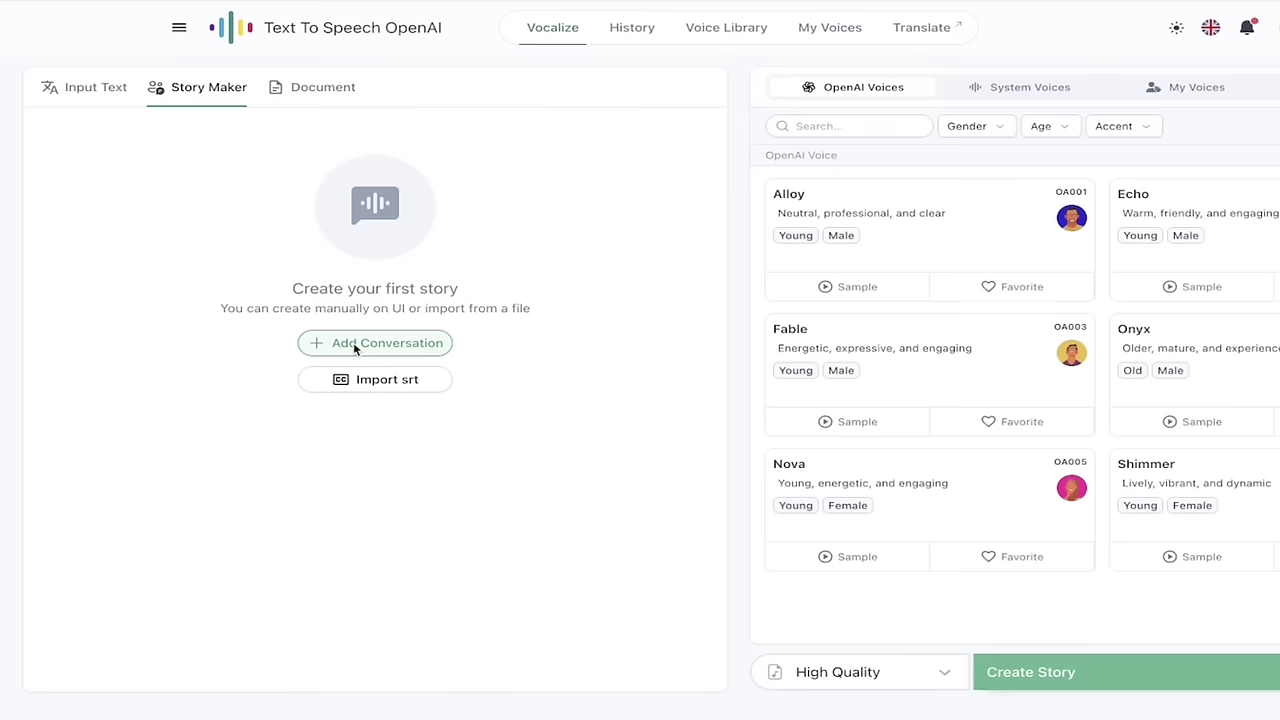
Step: Add a new empty Block 1 with Alloy voice, Normal speed and 0 s silence
left_click(354, 344)
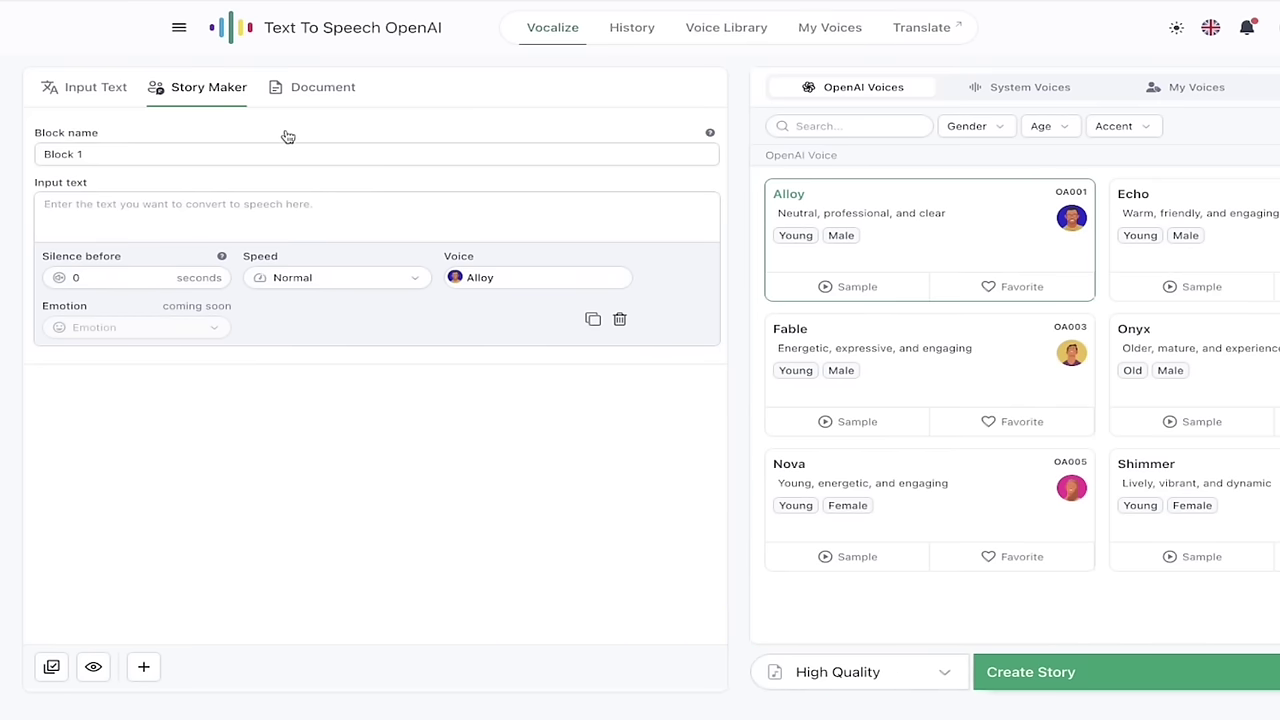
Step: Copy Francisco's line 'You come most carefully upon your hour.' from the Hamlet scene
left_click(270, 38)
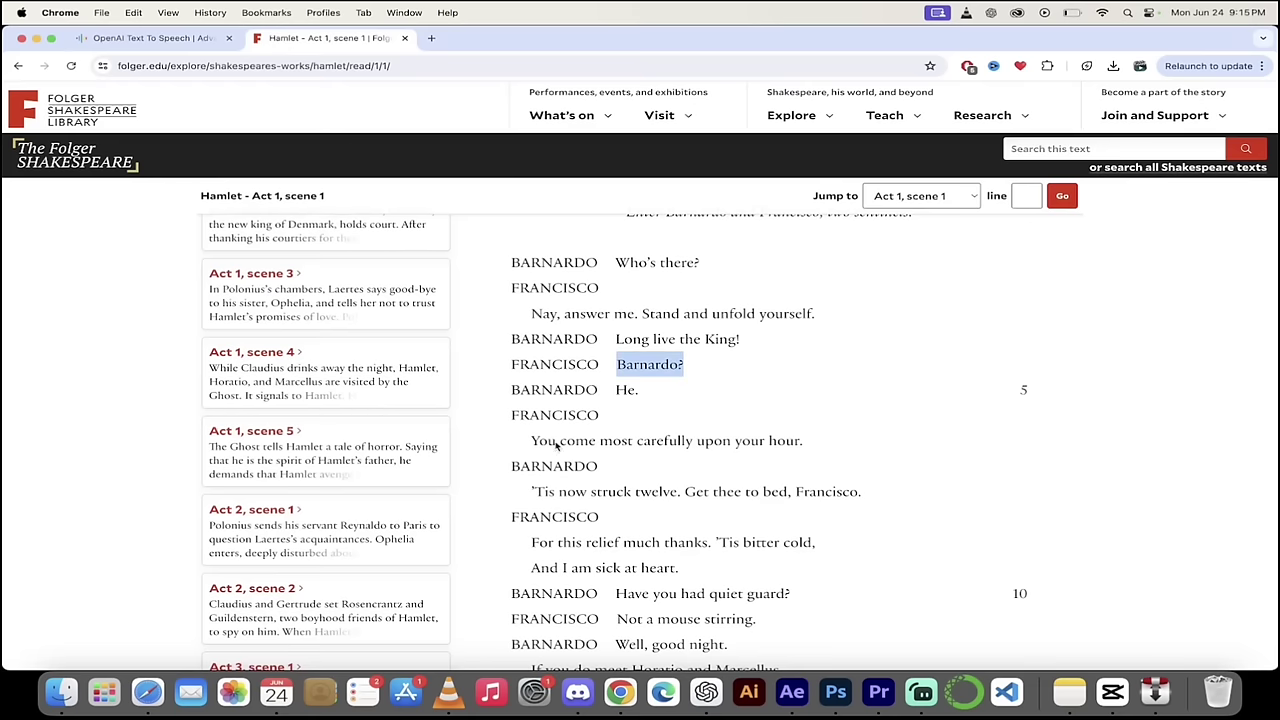
scroll(556, 446, "down", 5)
scroll(545, 390, "up", 3)
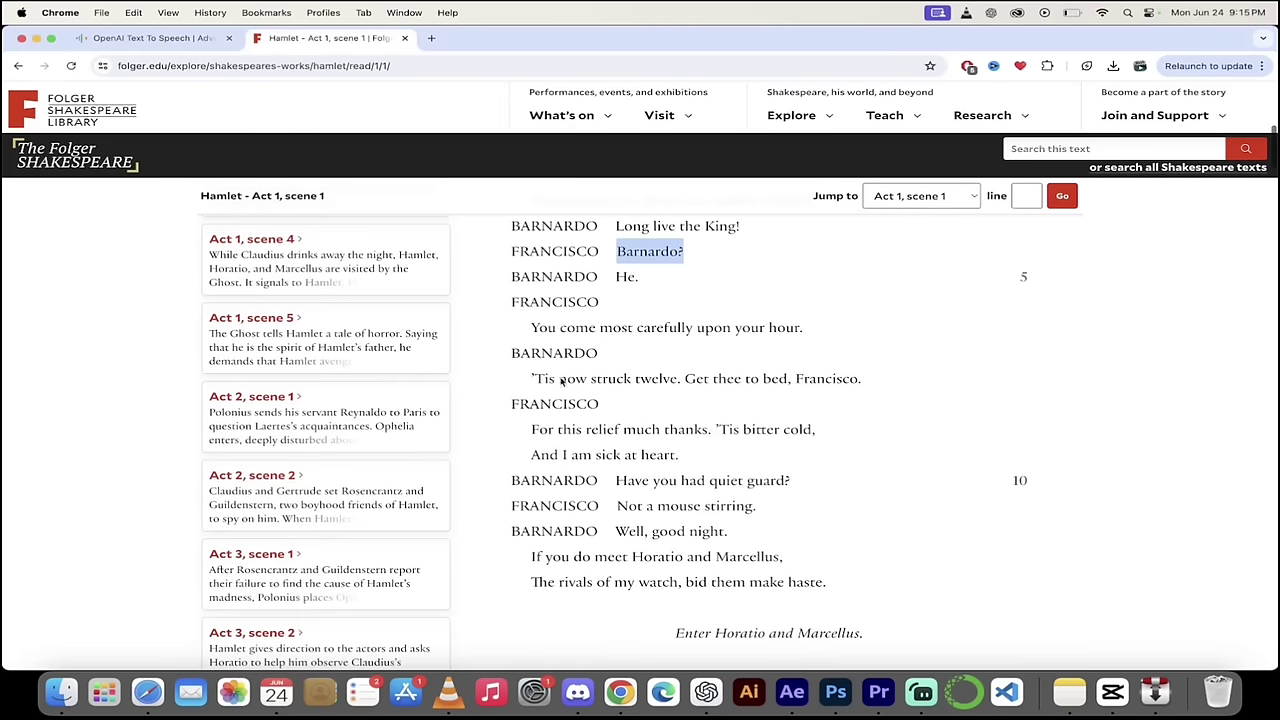
left_click_drag(532, 328, 806, 328)
key("ctrl+c")
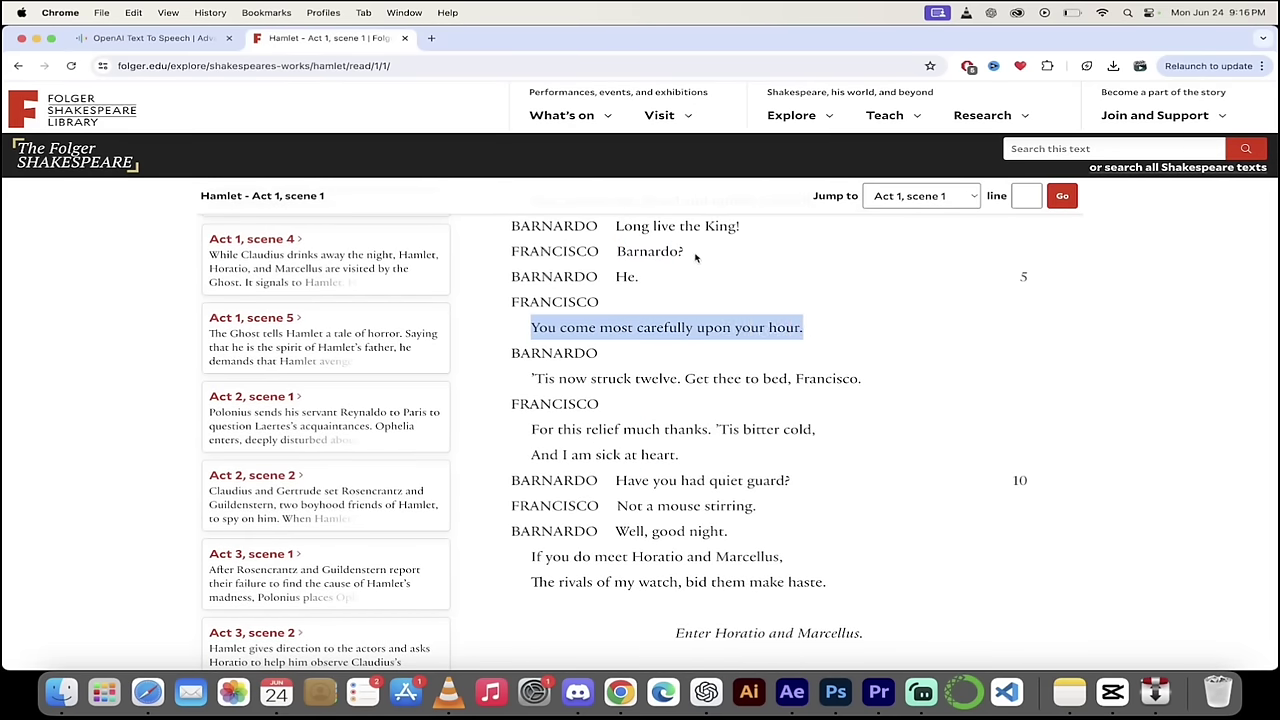
Step: Rename Block 1 to Francisco and paste the copied line into its input text
left_click(160, 38)
triple_click(168, 196)
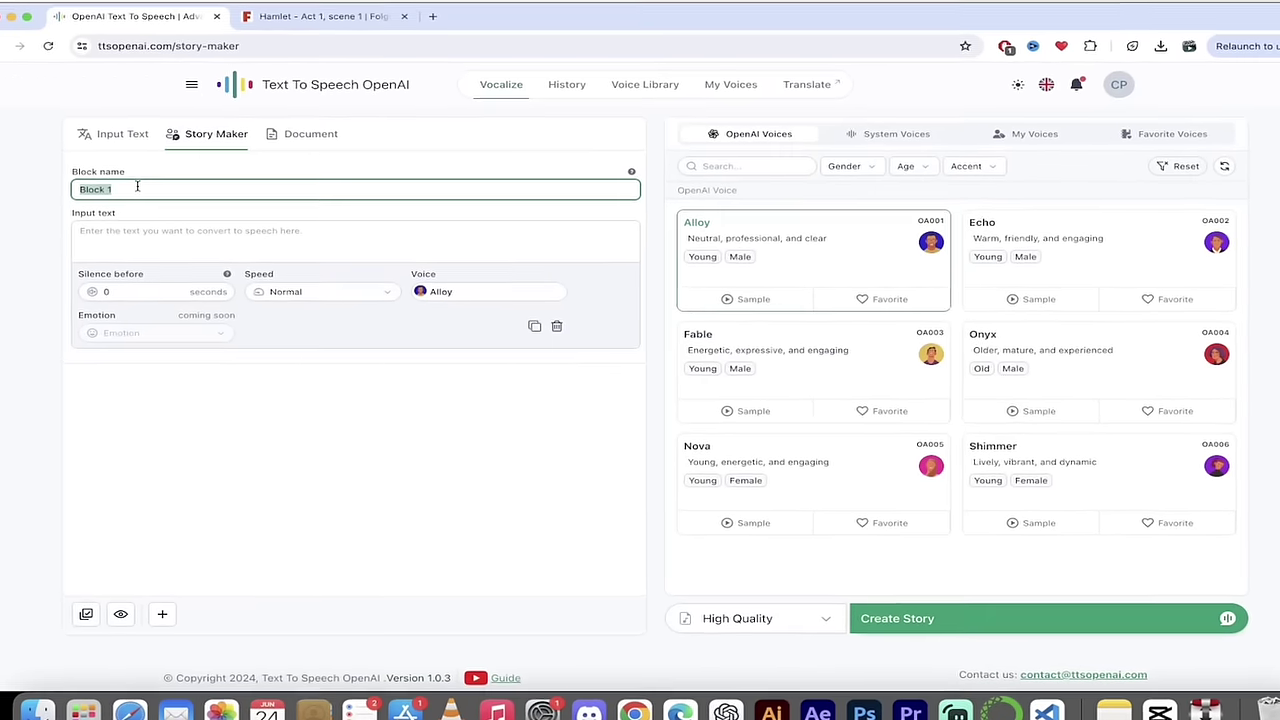
type("Francisco")
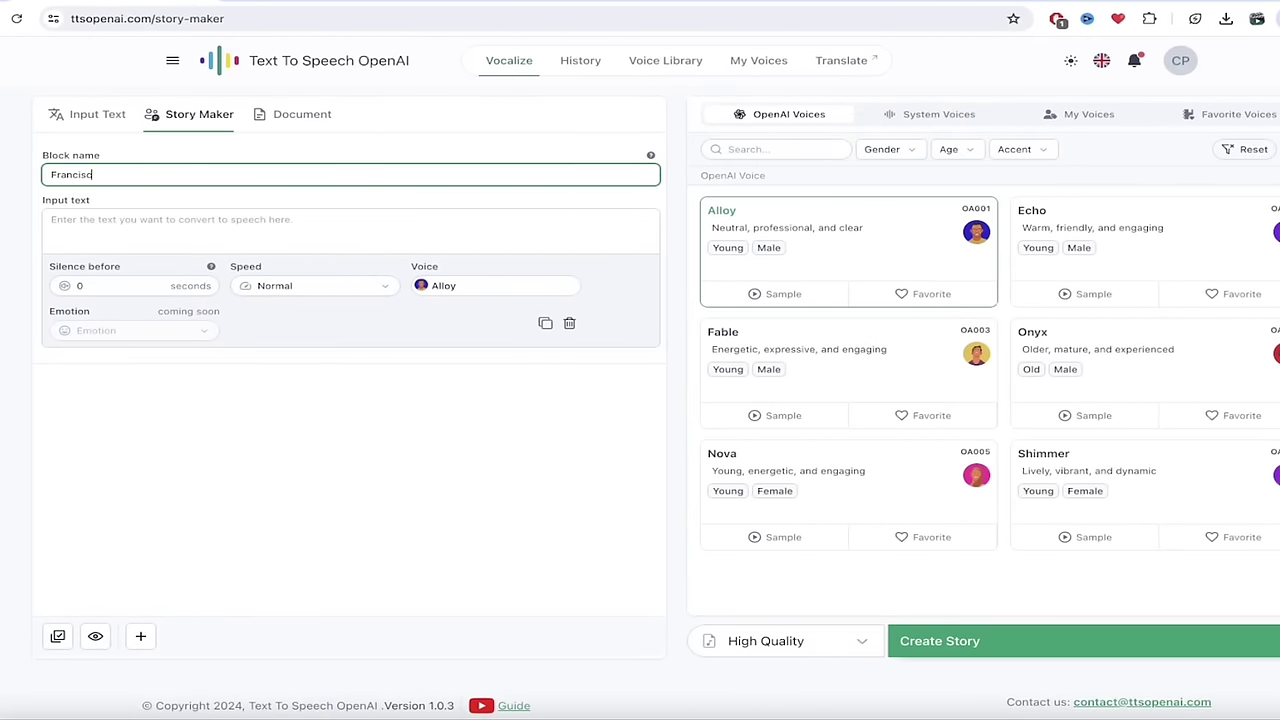
left_click(106, 228)
key("ctrl+v")
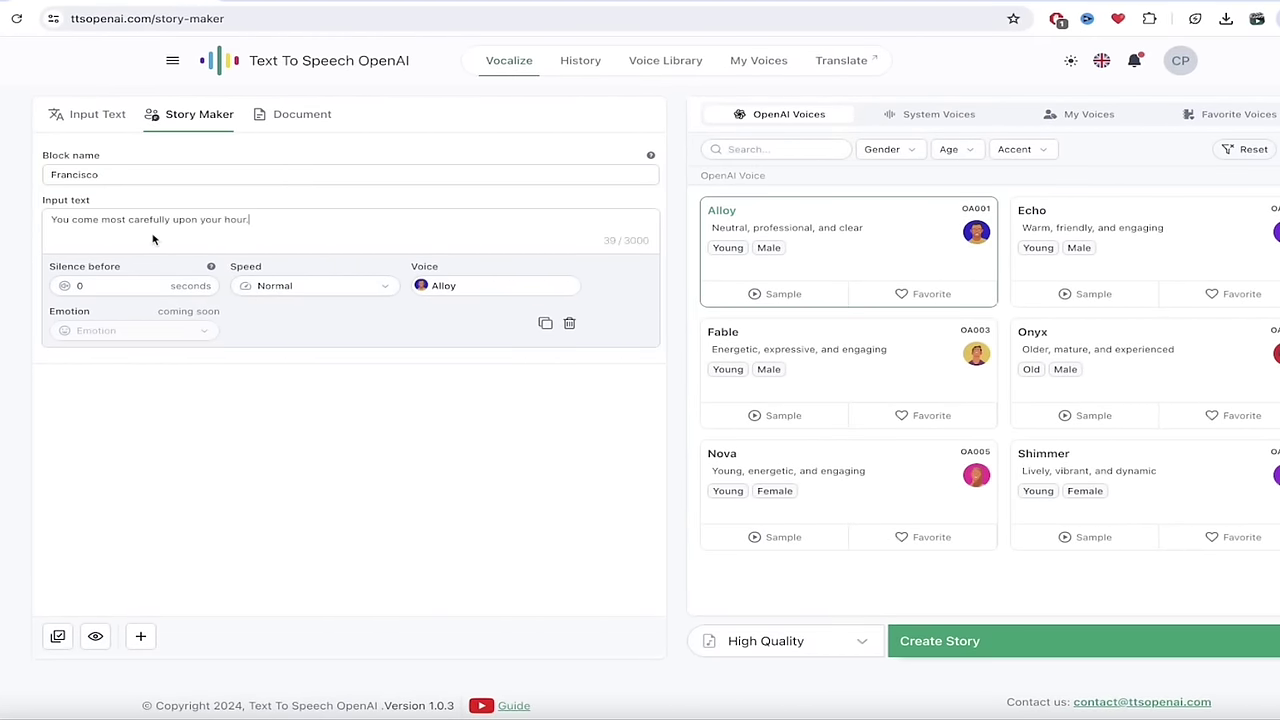
left_click(131, 289)
left_click(493, 290)
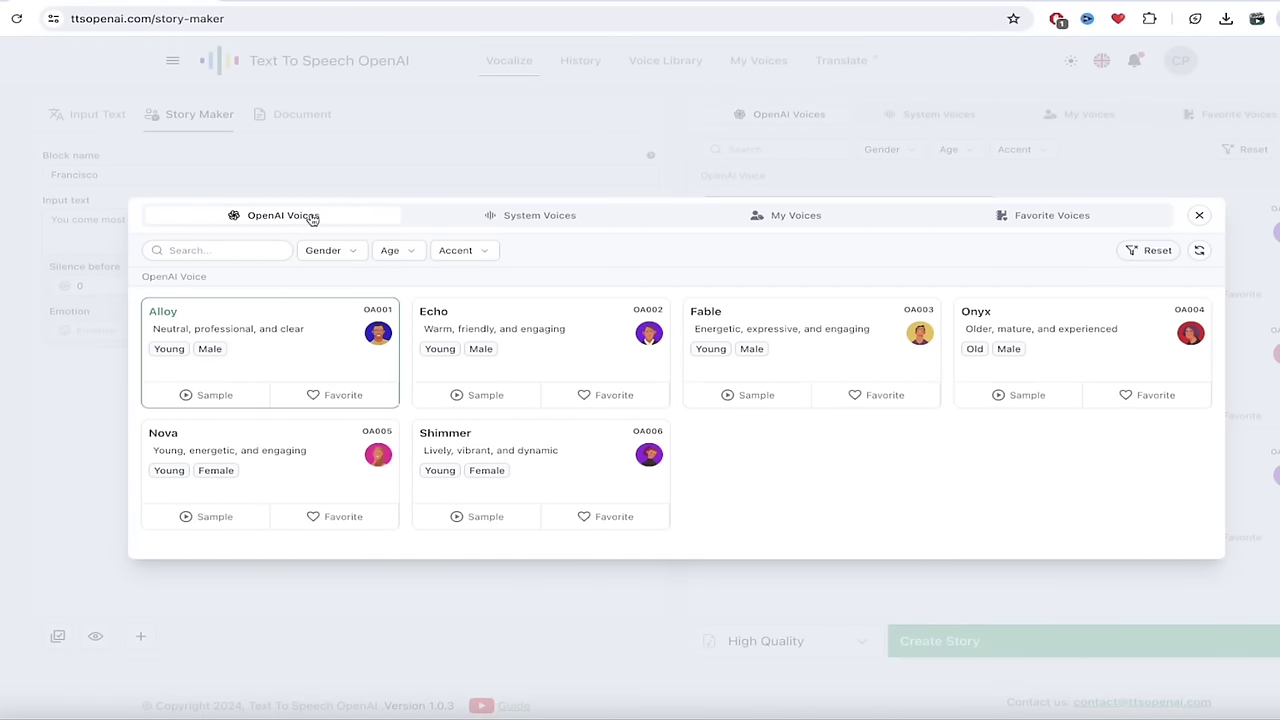
Step: Preview the Tom system voice, favourite it, and assign it to the Francisco block
left_click(548, 219)
scroll(730, 418, "down", 1)
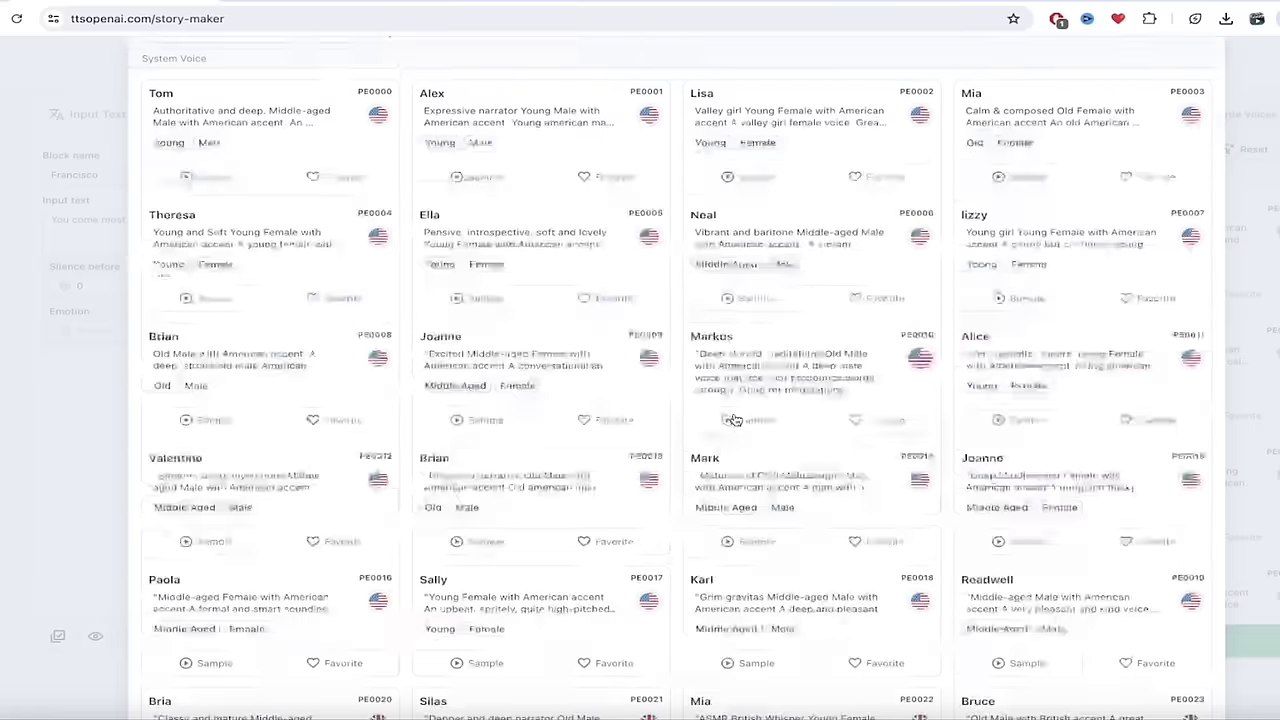
scroll(735, 420, "down", 5)
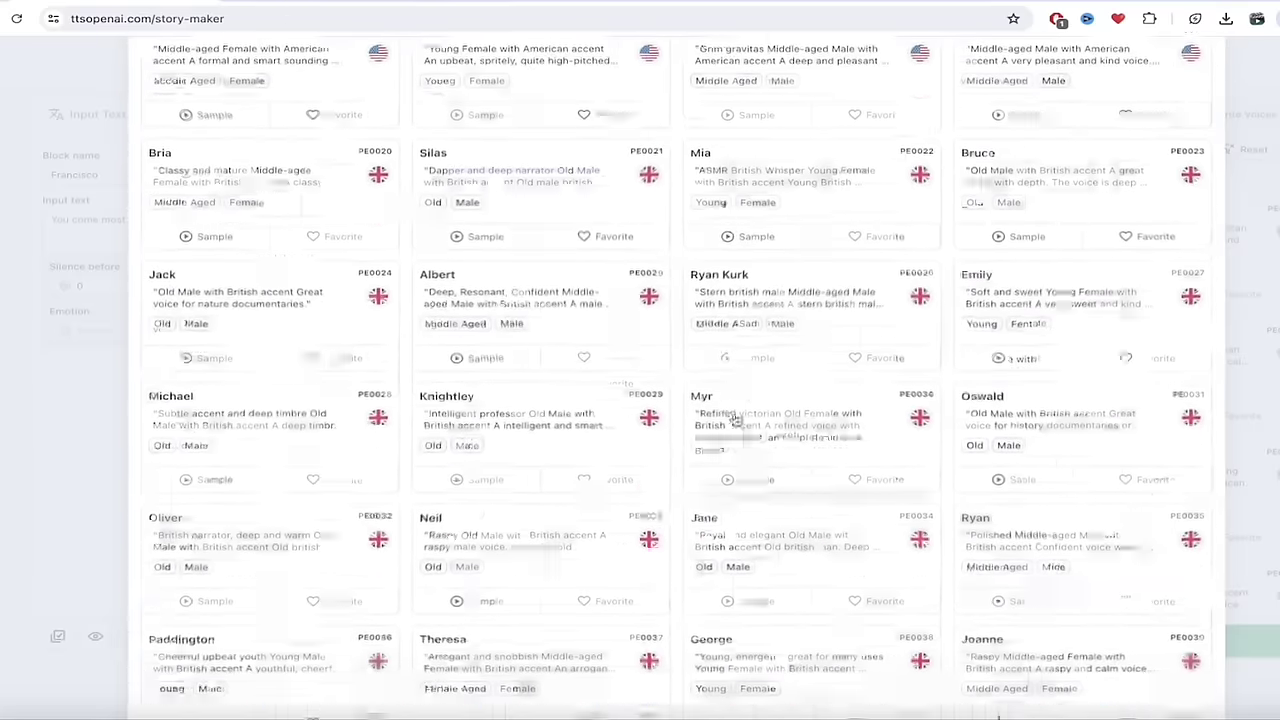
scroll(735, 420, "down", 2)
scroll(735, 418, "up", 6)
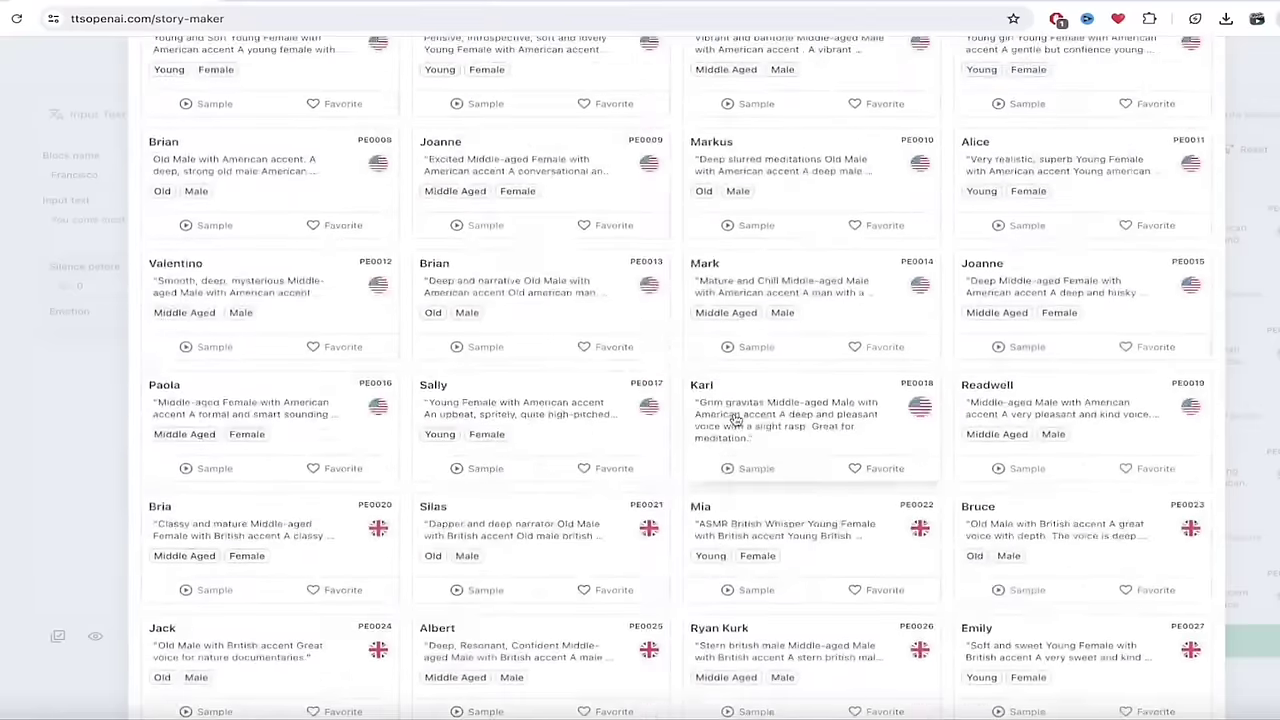
scroll(735, 418, "down", 14)
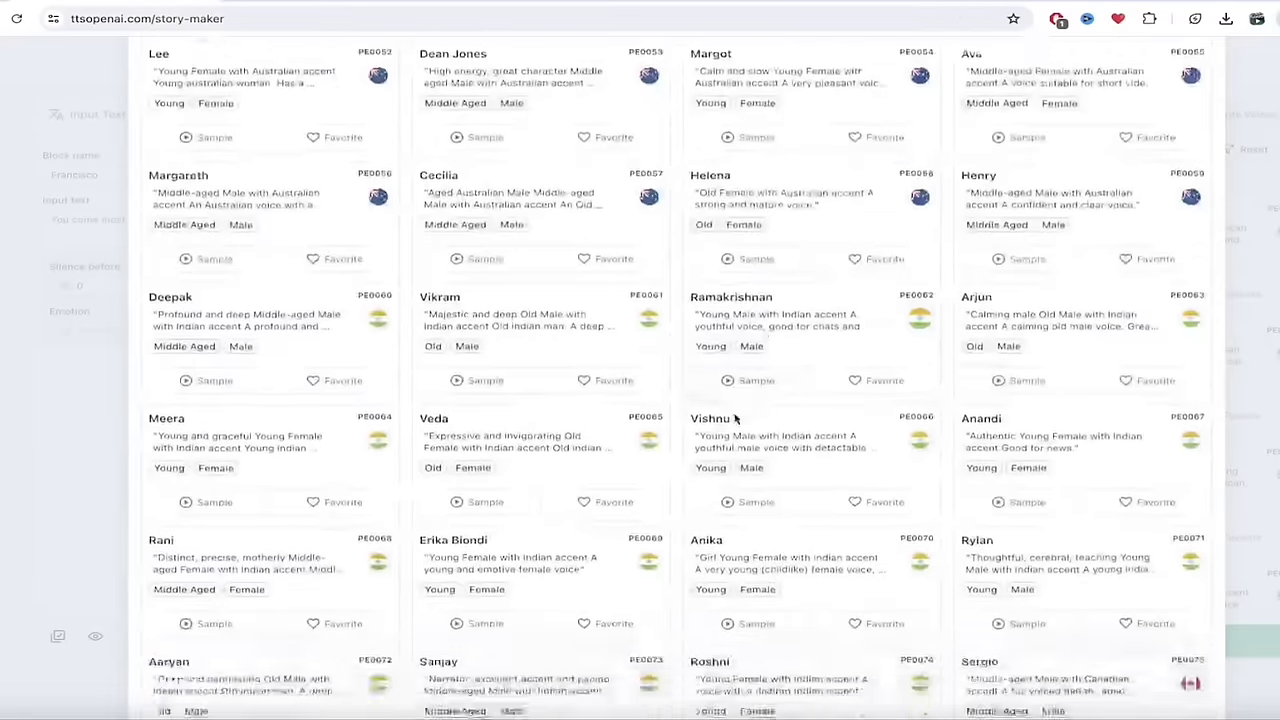
scroll(735, 418, "down", 12)
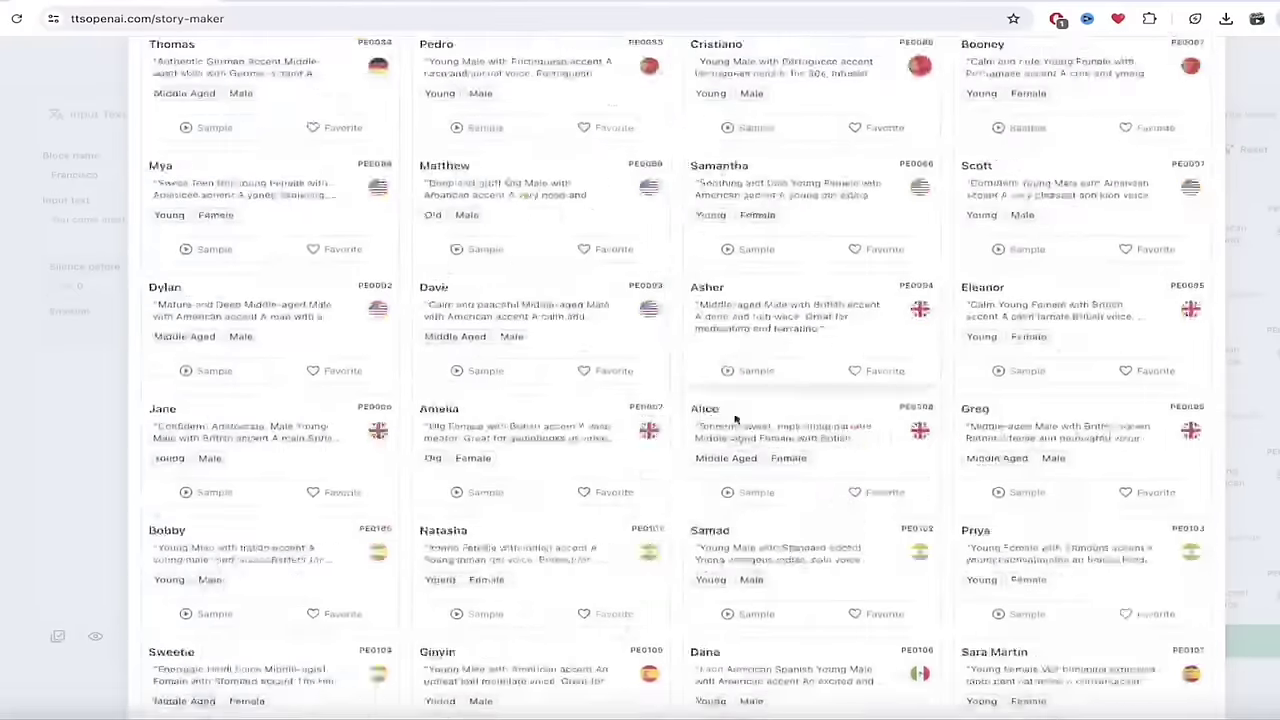
scroll(735, 418, "down", 4)
scroll(735, 420, "up", 20)
scroll(735, 418, "up", 8)
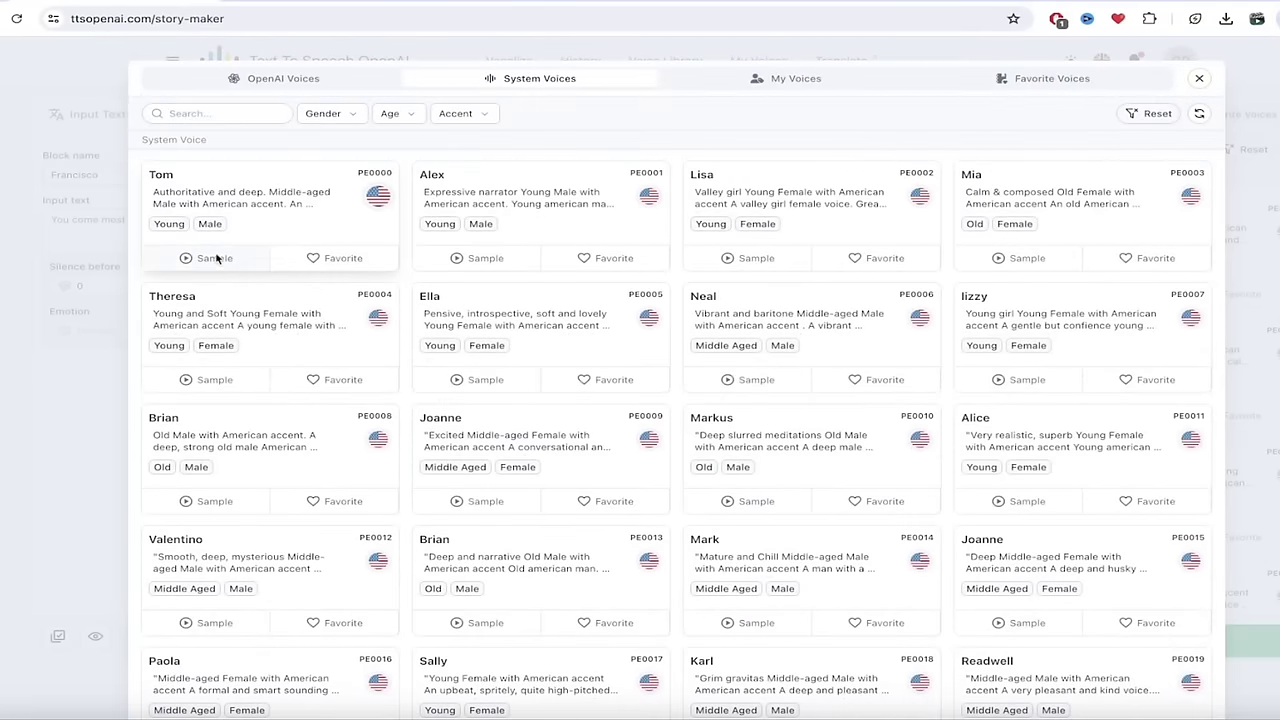
left_click(185, 259)
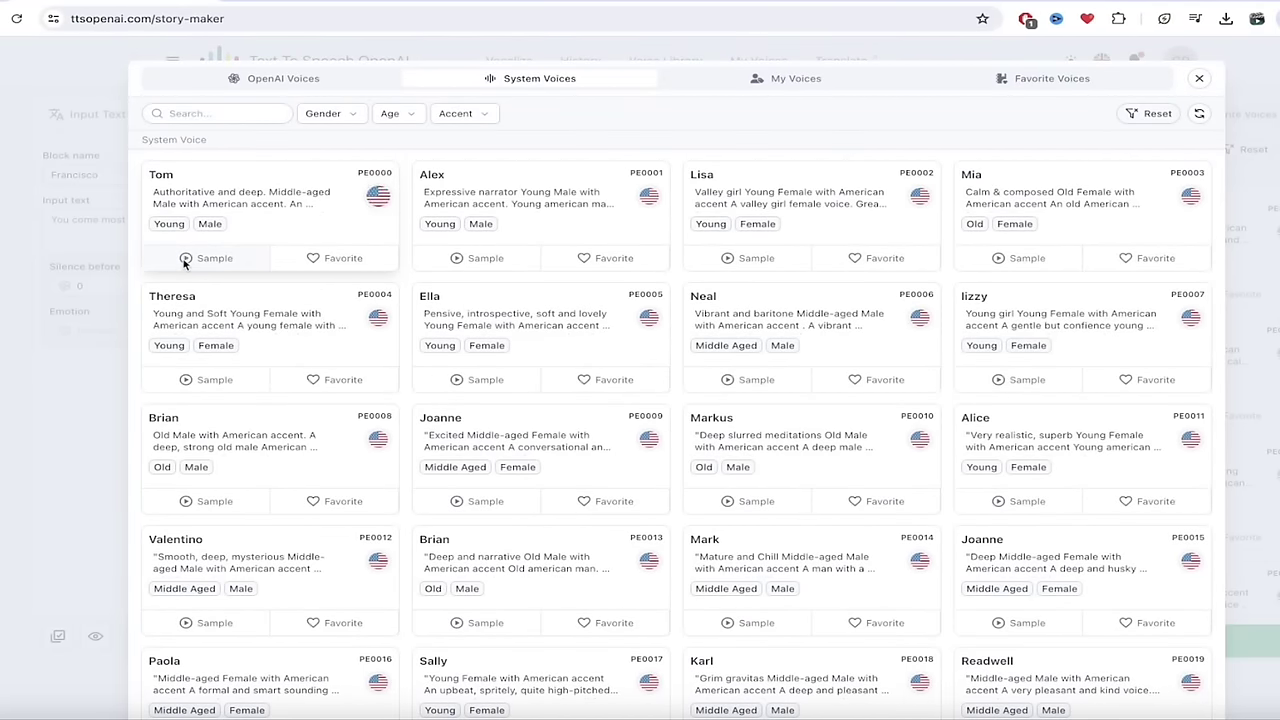
left_click(314, 258)
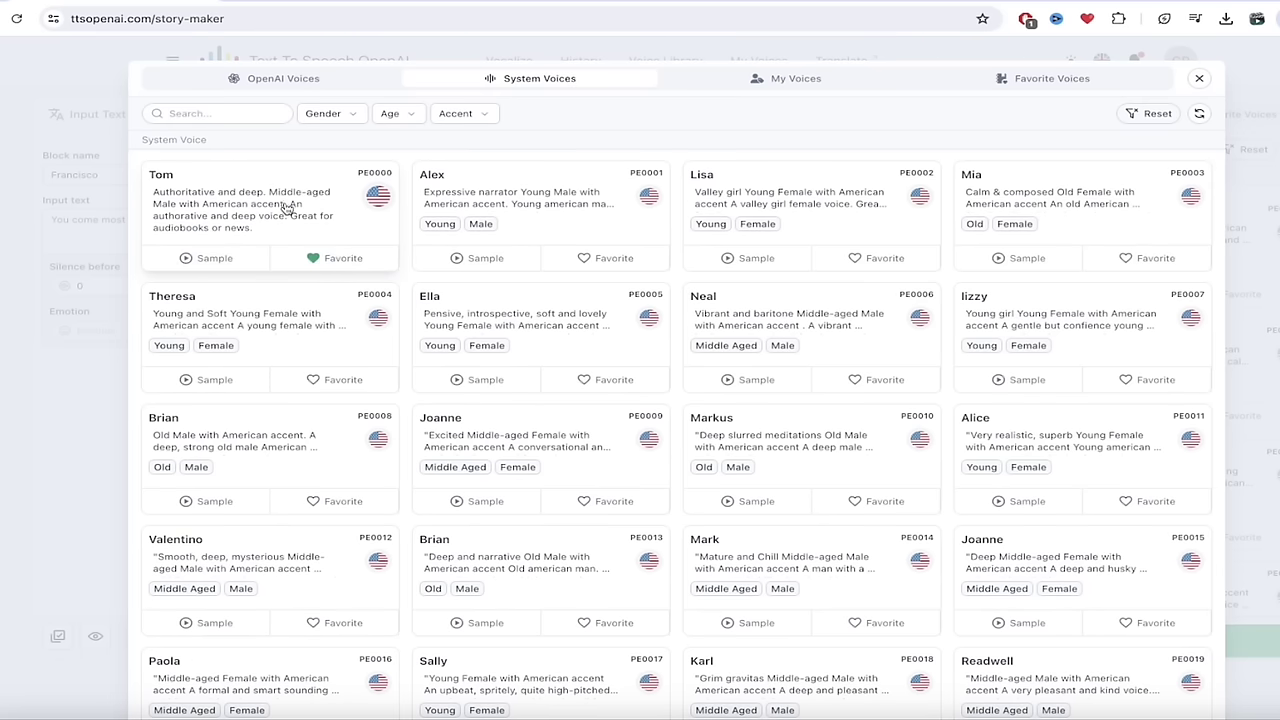
left_click(252, 208)
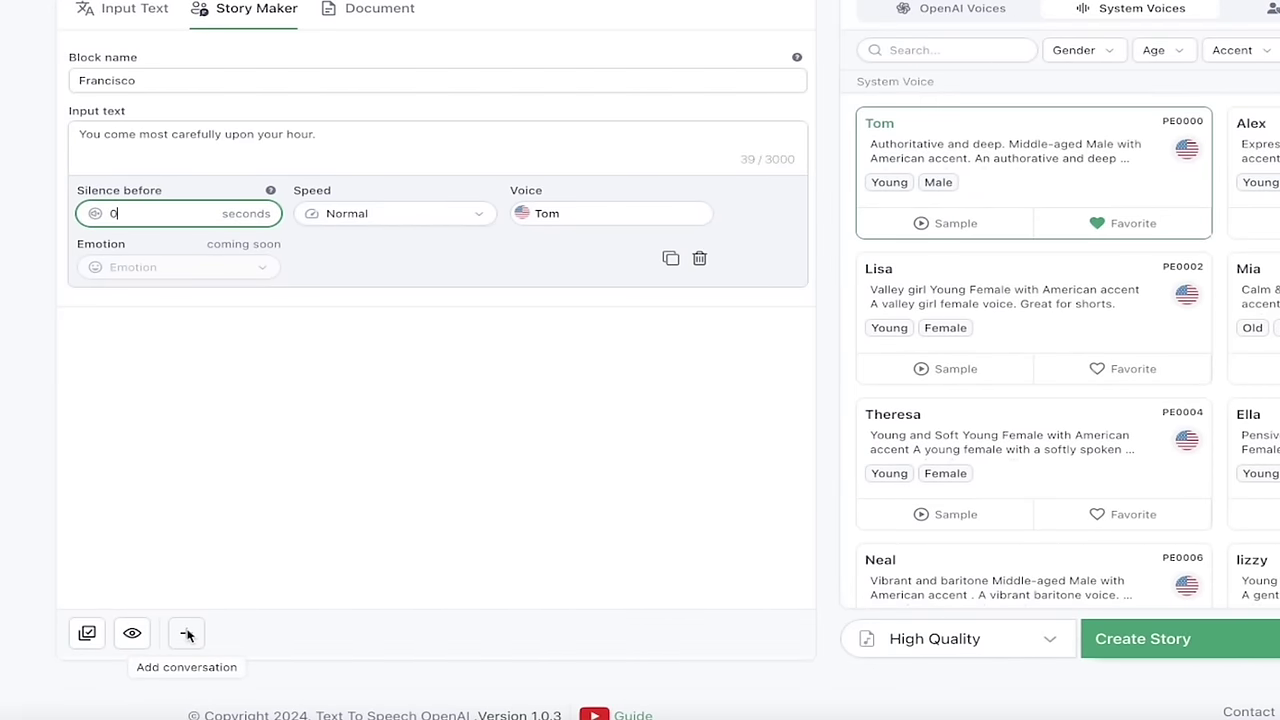
Step: Add a second block and copy Barnardo's line ''Tis now struck twelve. Get thee to bed, Francisco.'
left_click(187, 634)
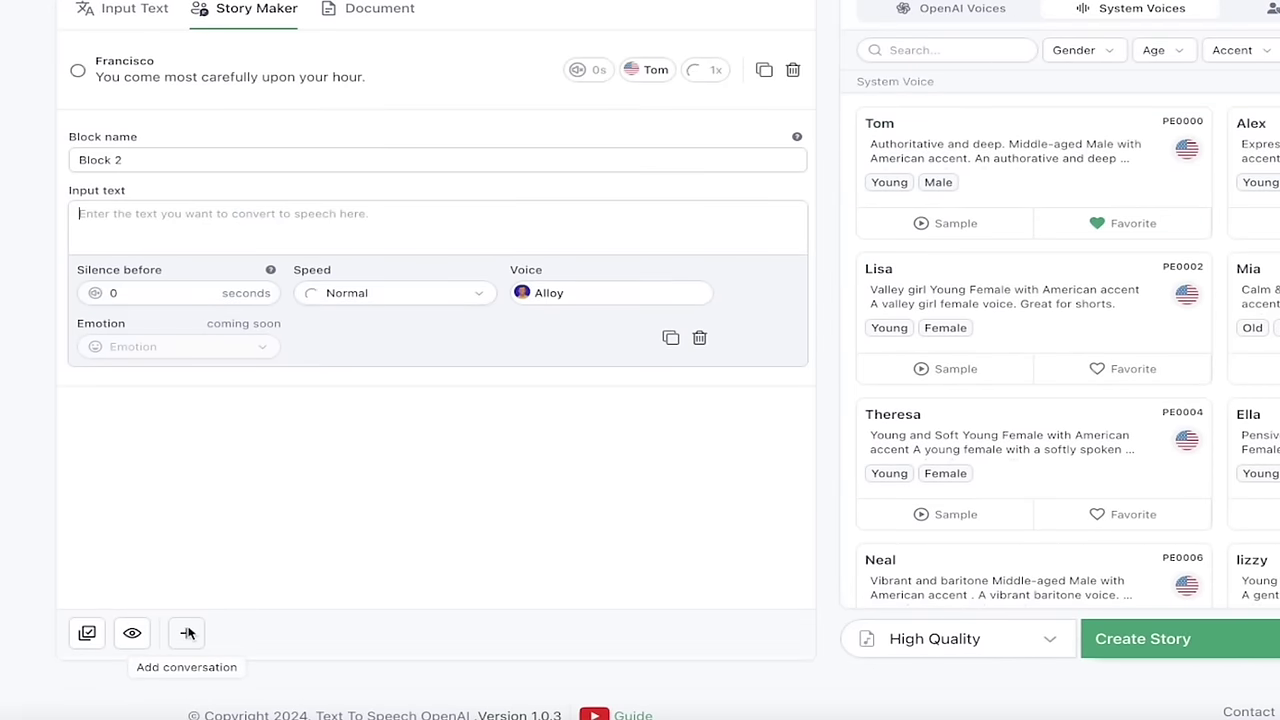
left_click(263, 230)
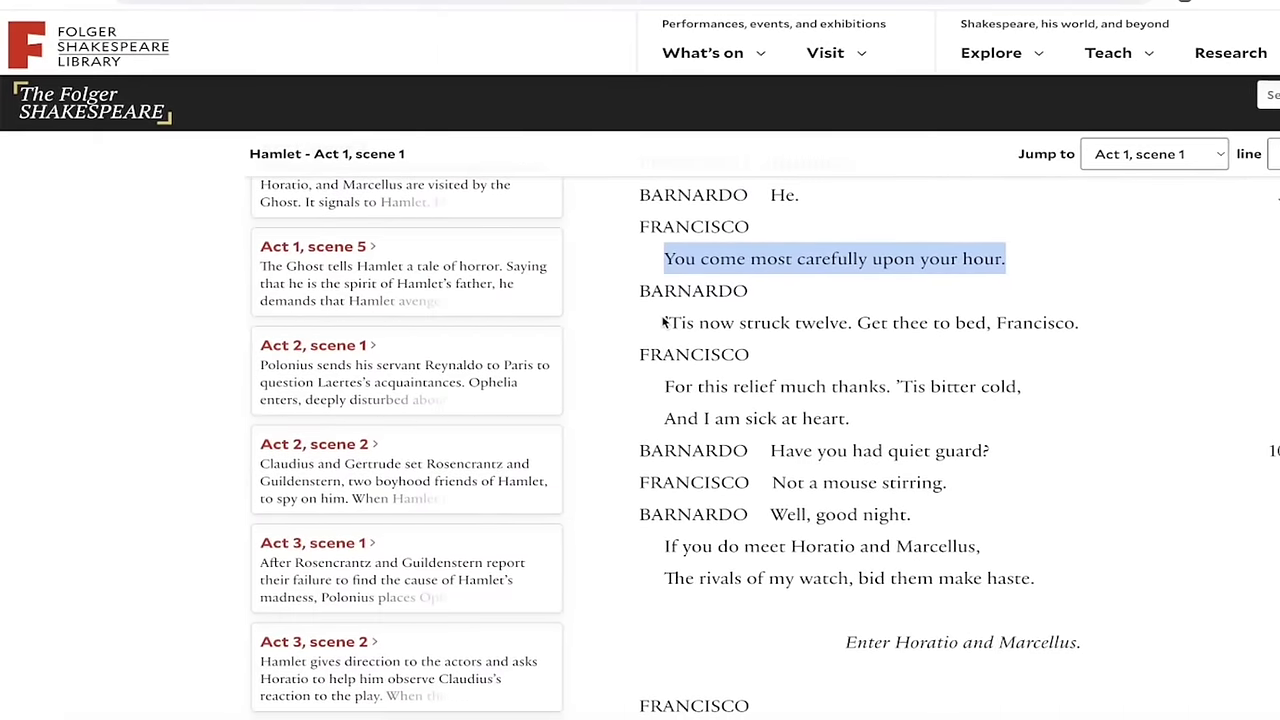
left_click_drag(663, 321, 1097, 330)
key("ctrl+c")
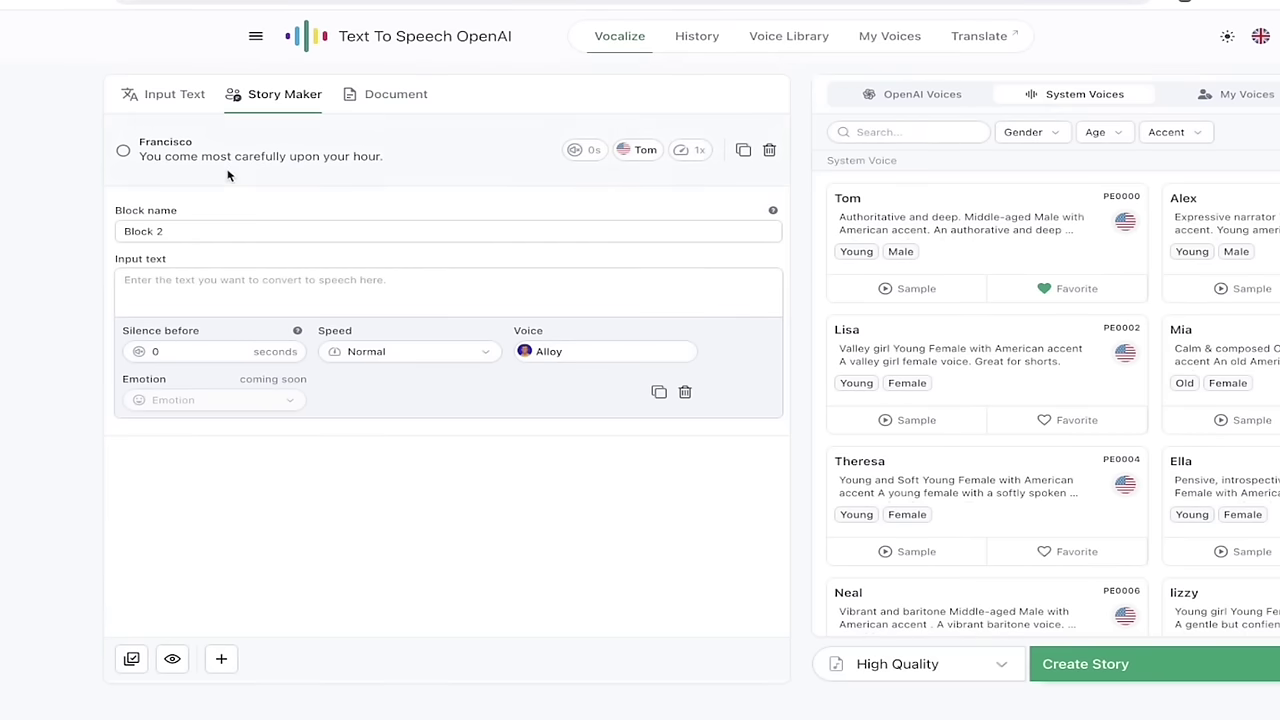
Step: Rename the second block to Barnardo and paste the line into its input text
left_click(188, 228)
key("ctrl+a")
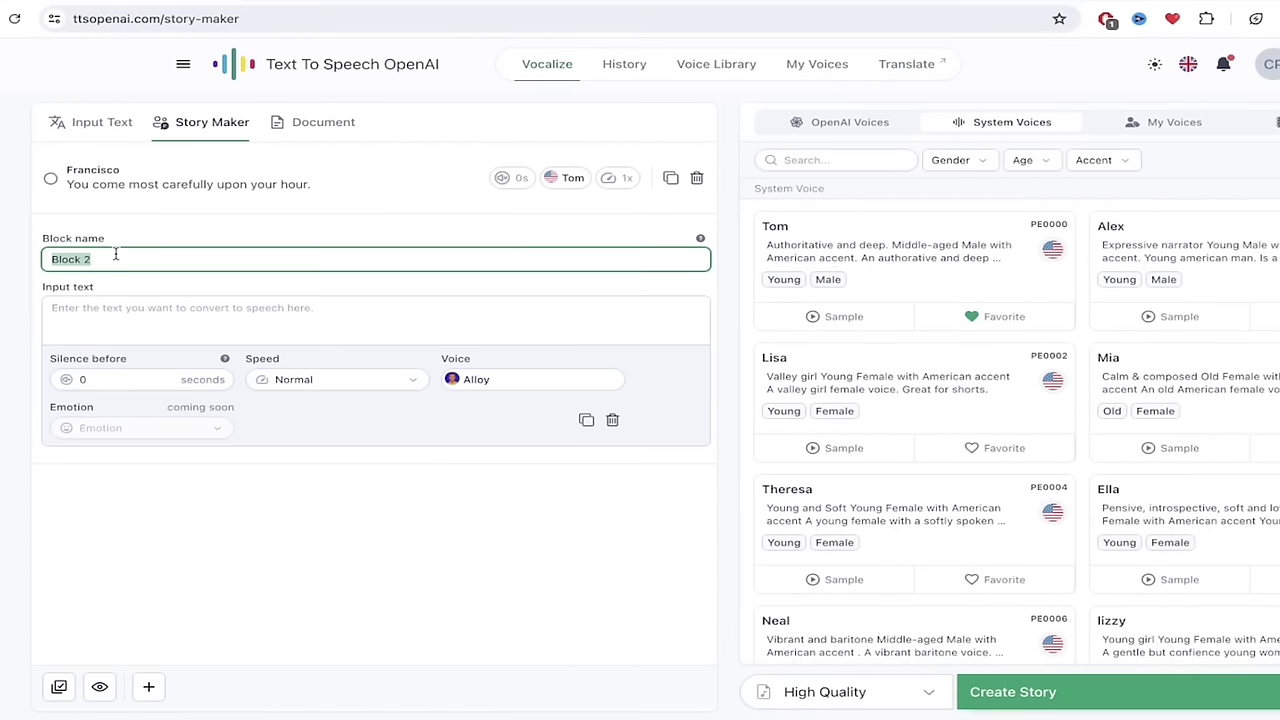
type("Bar")
left_click(155, 310)
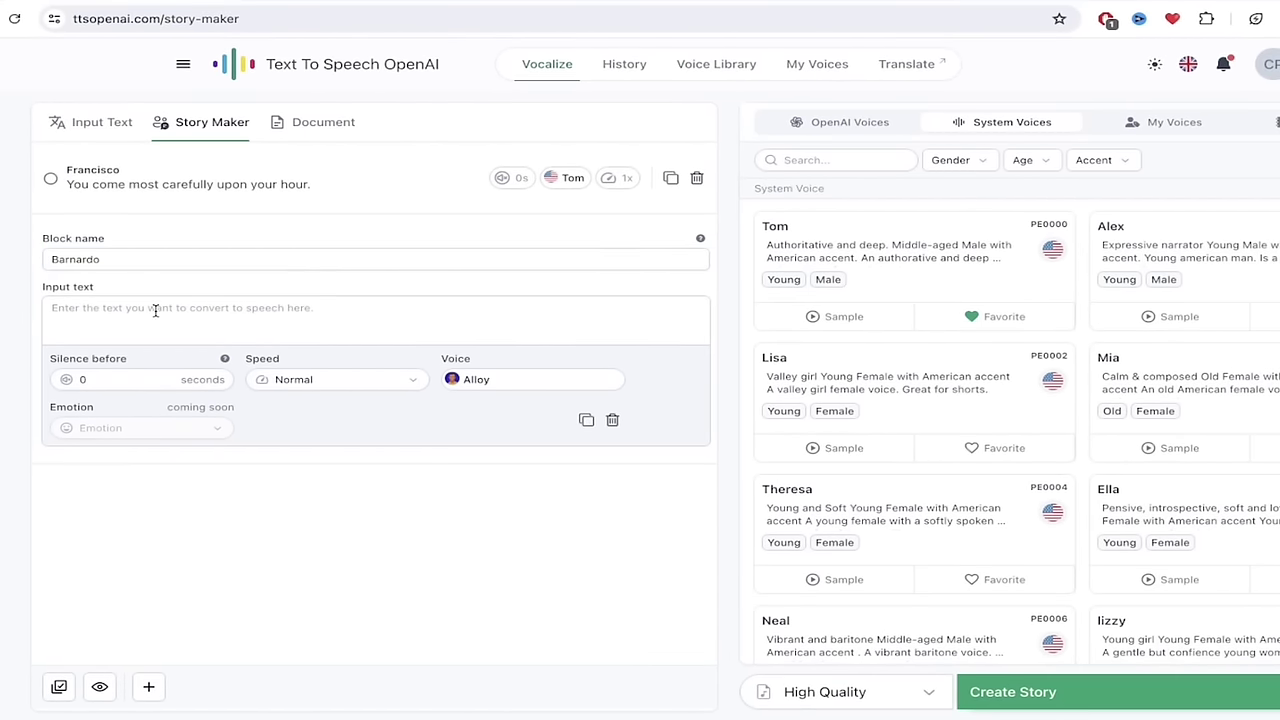
key("ctrl+v")
type("'")
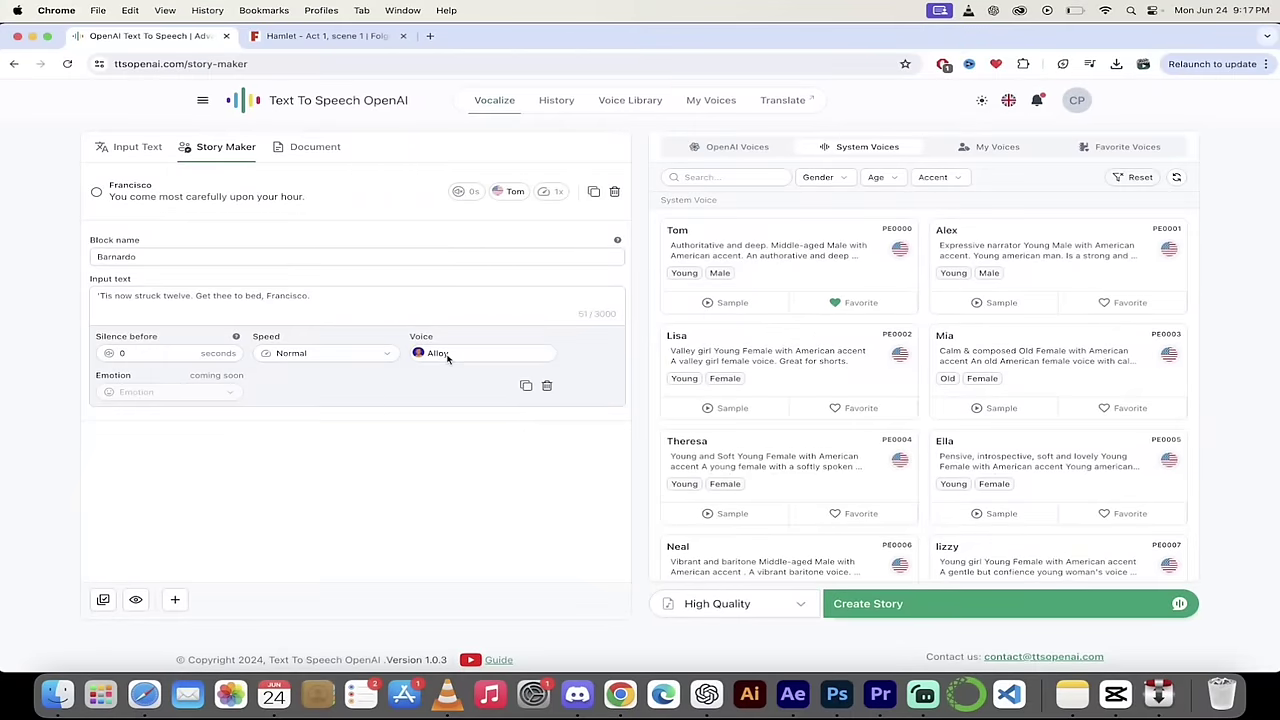
Step: Switch the Barnardo block's voice from Alloy to Neal after previewing Neal's sample
left_click(440, 353)
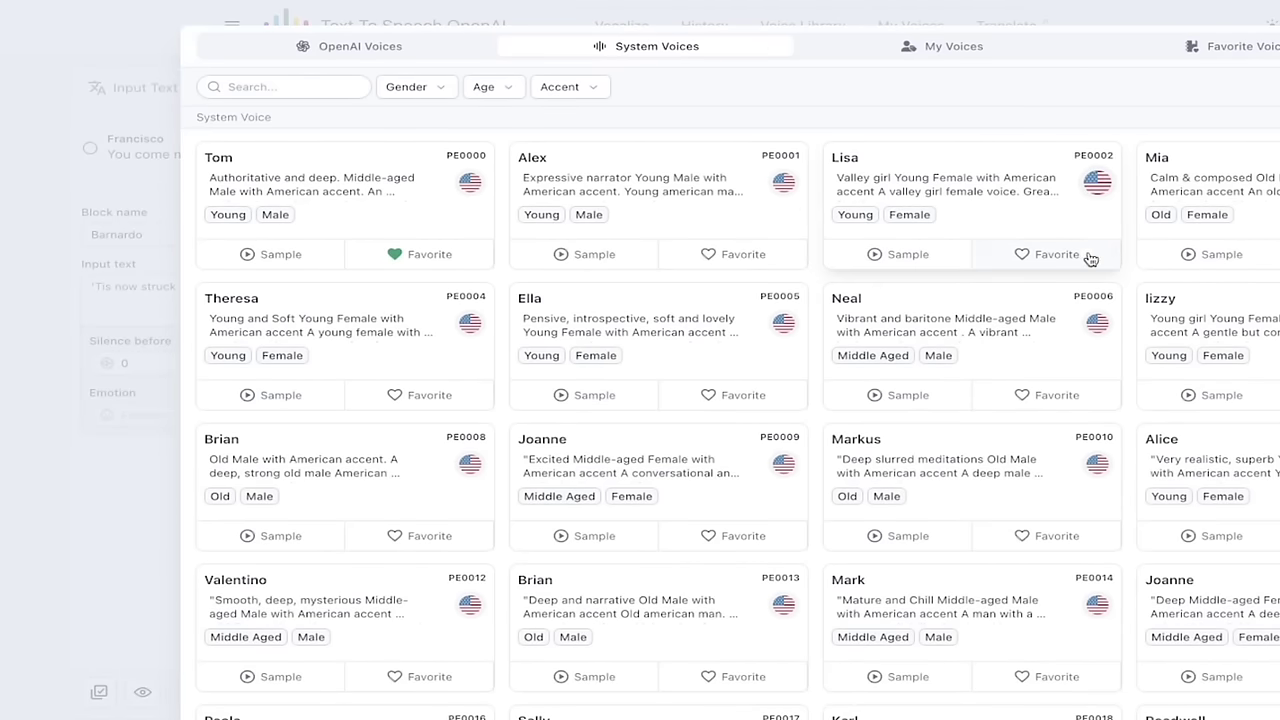
left_click(1252, 50)
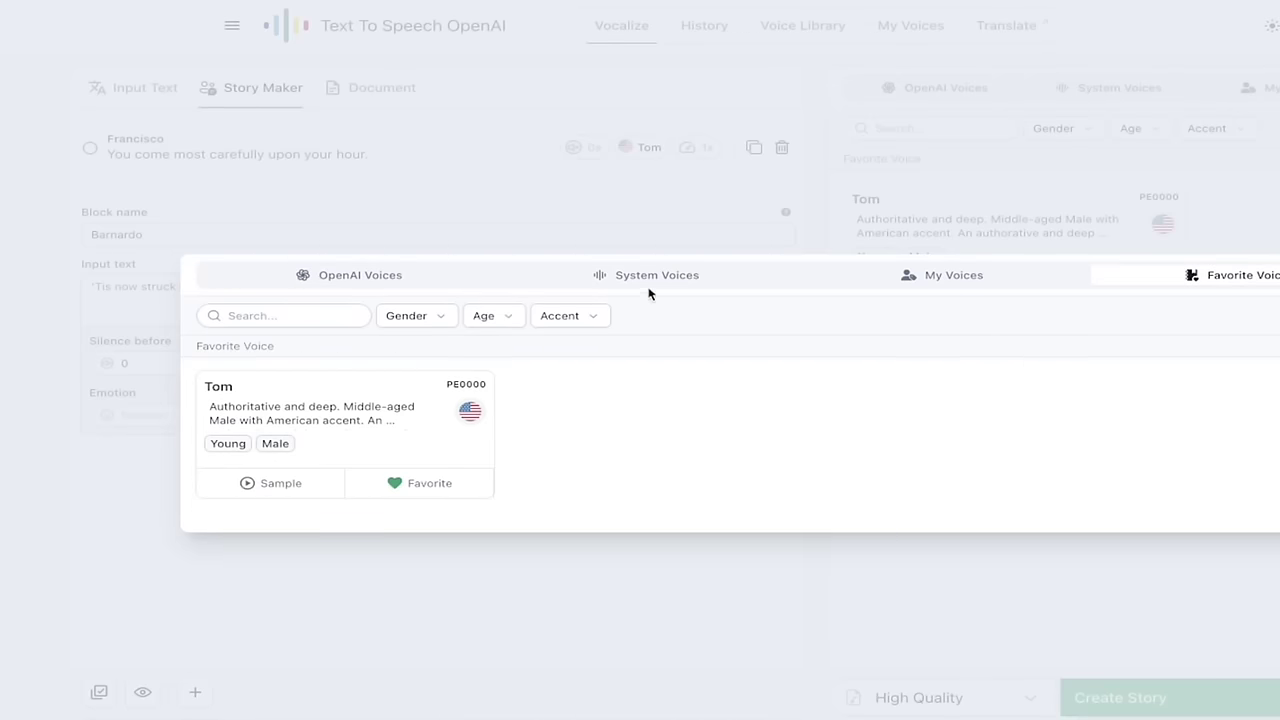
left_click(673, 281)
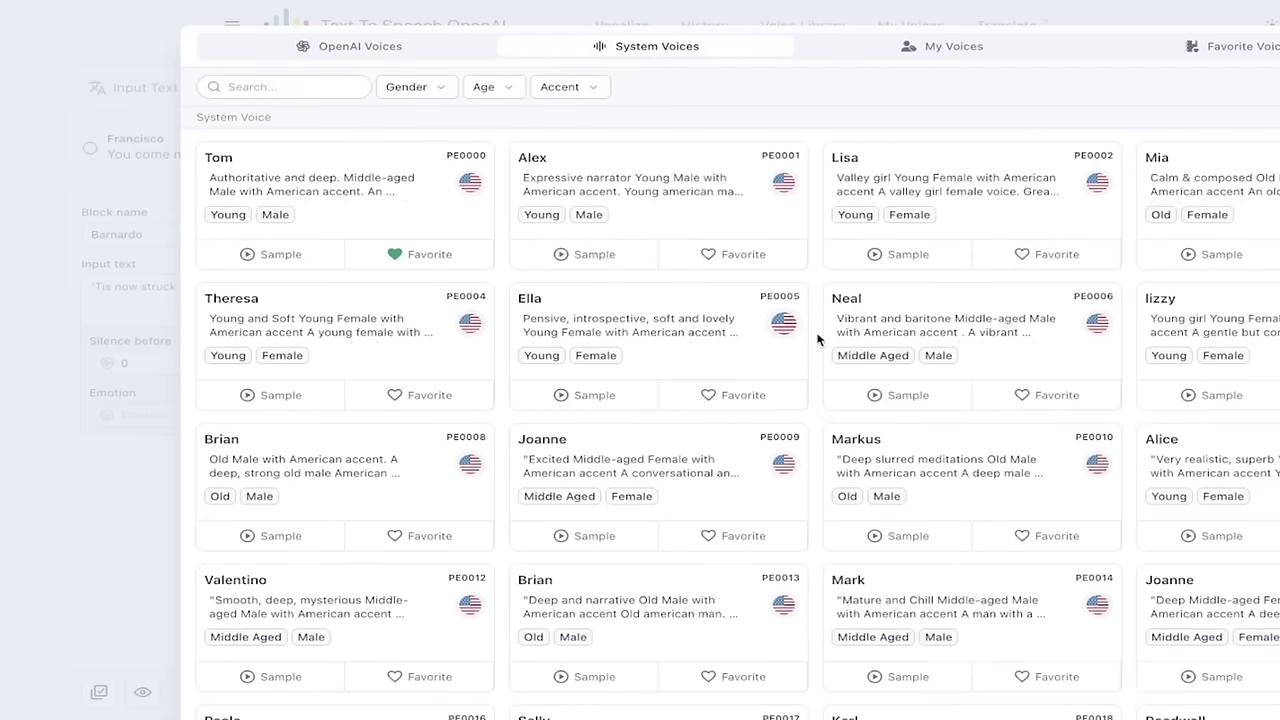
scroll(1001, 333, "down", 1)
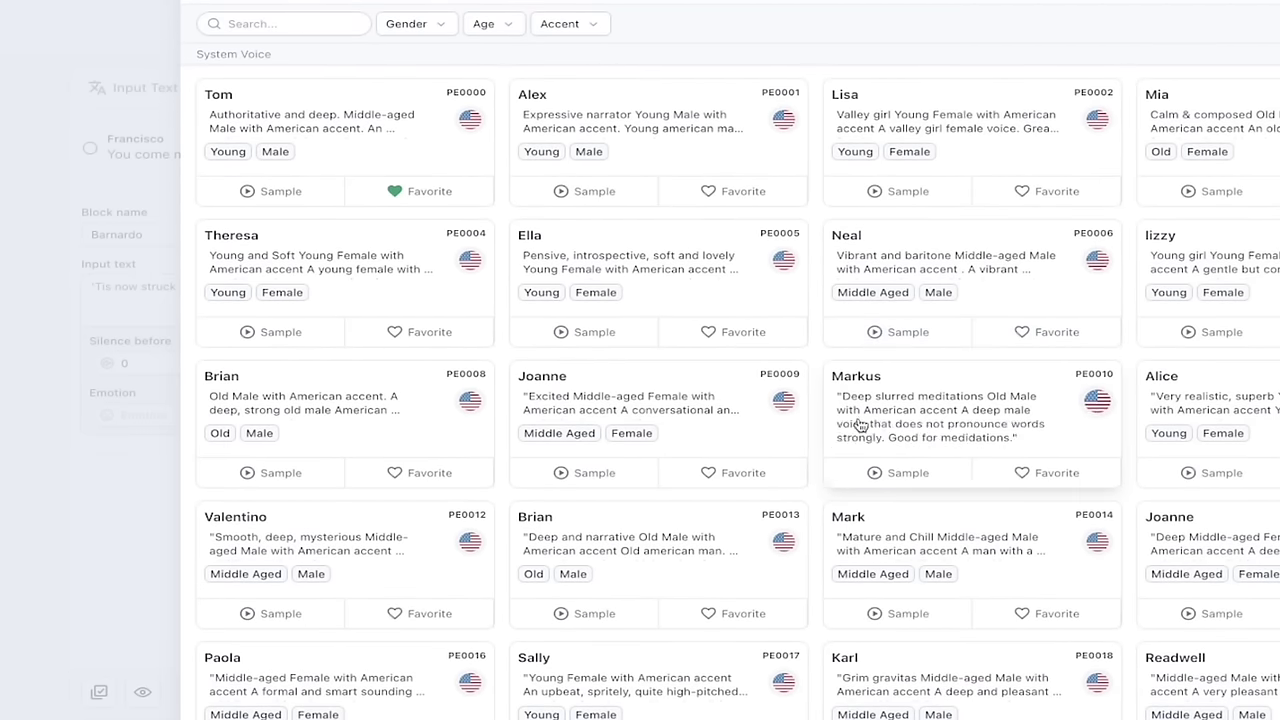
left_click(873, 334)
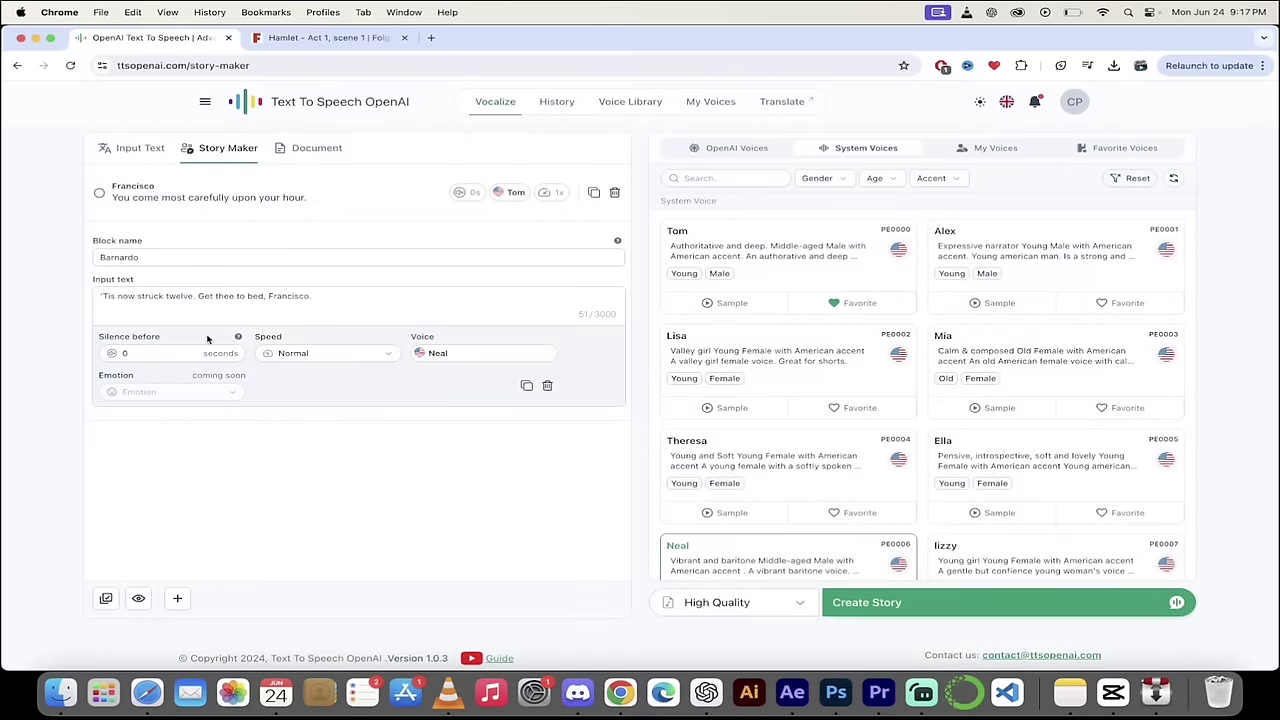
Step: Set the Barnardo block's silence before to 1 second
left_click(131, 352)
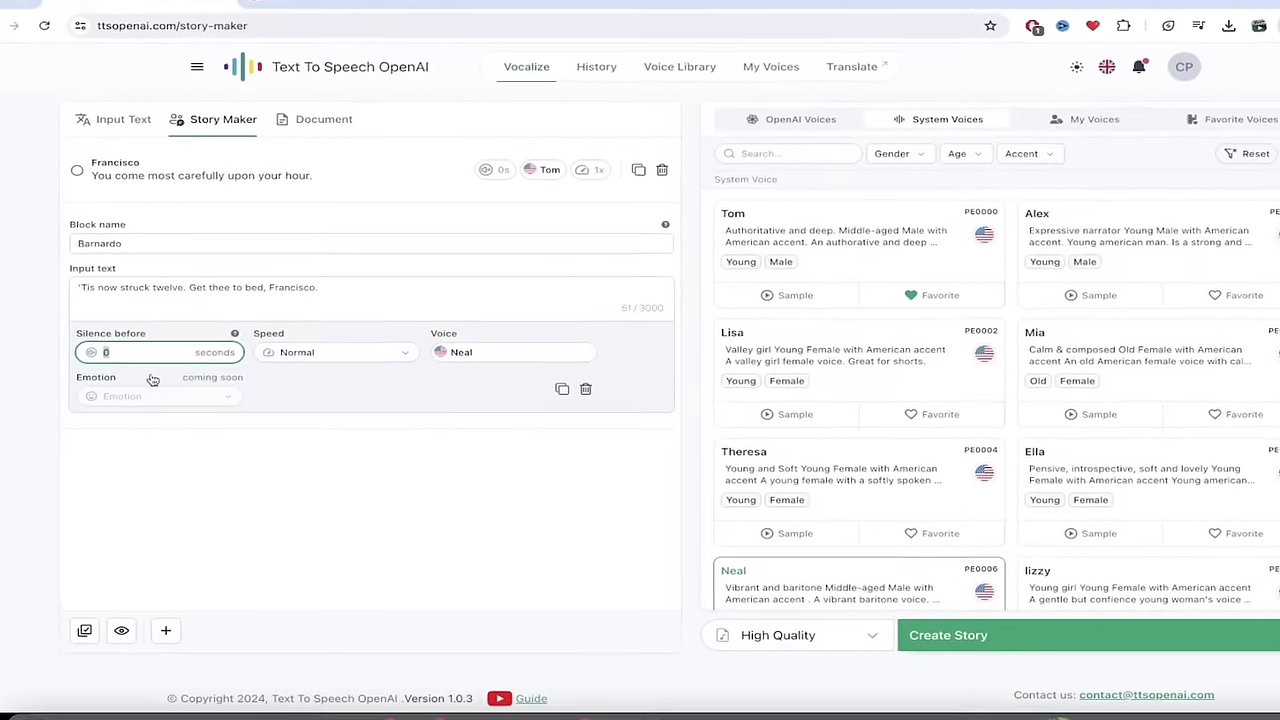
type("1")
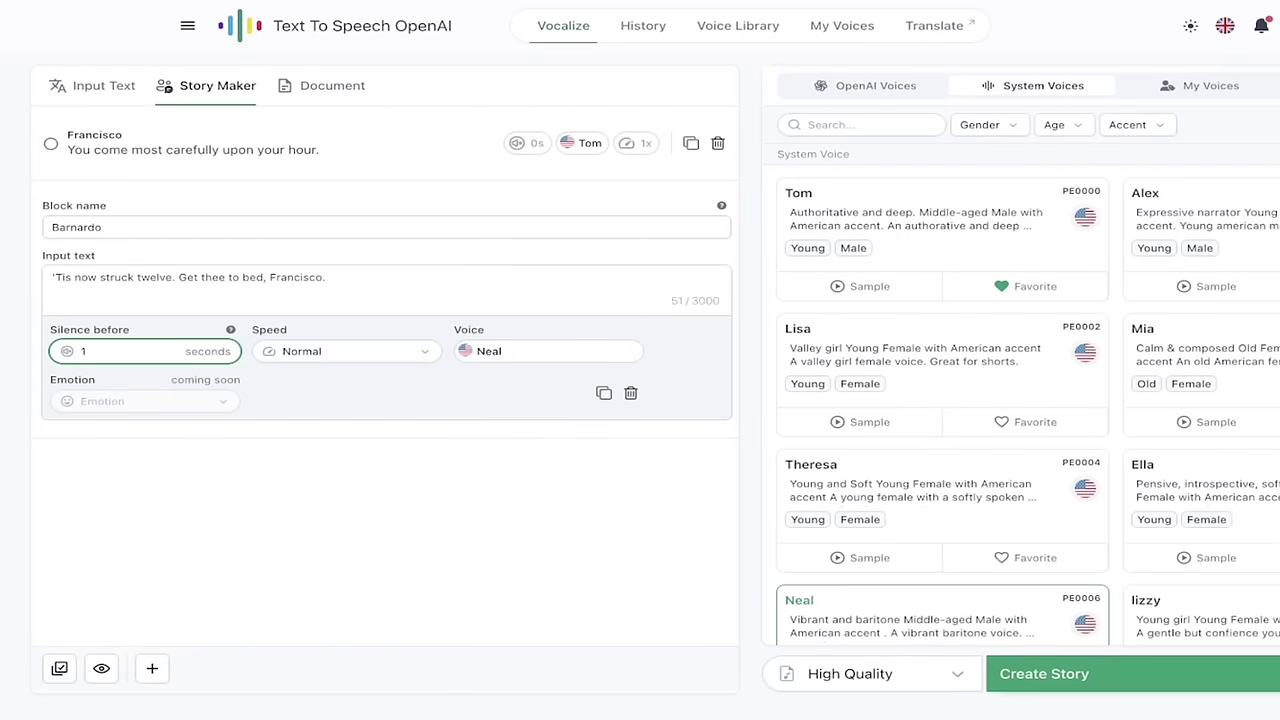
left_click(76, 372)
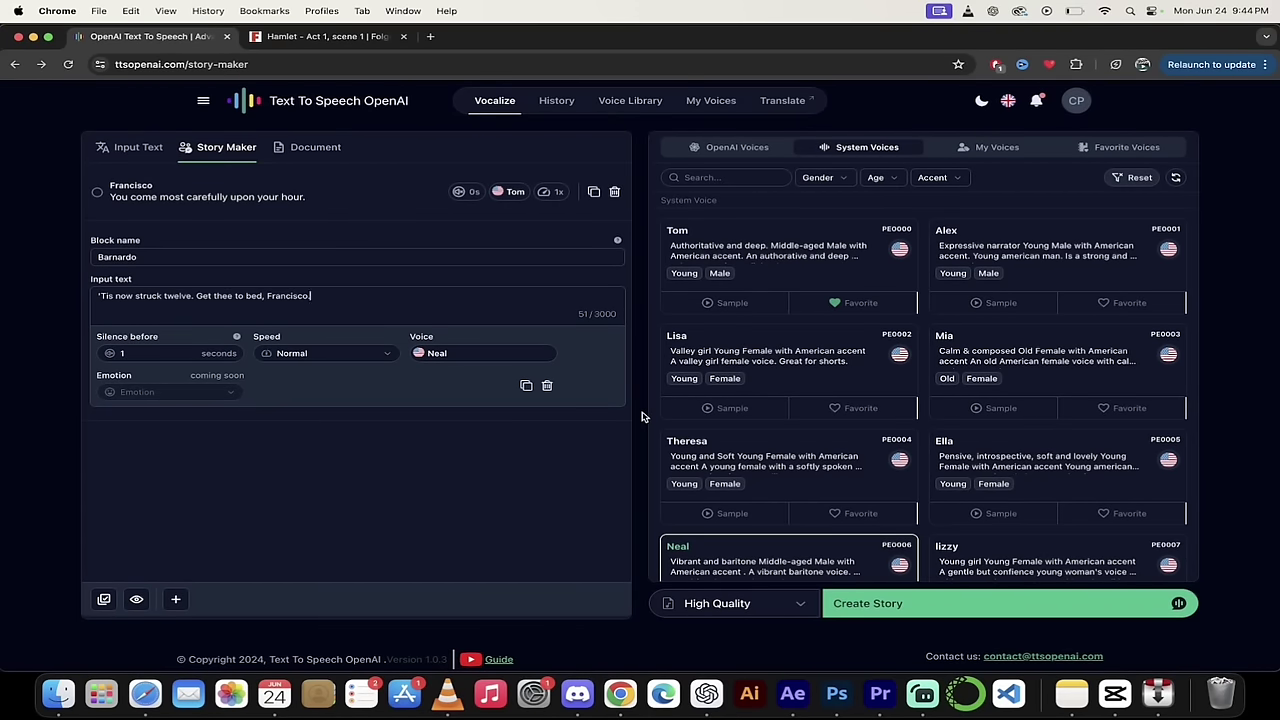
Step: Open History and play the latest story's audio from about midway
left_click(555, 101)
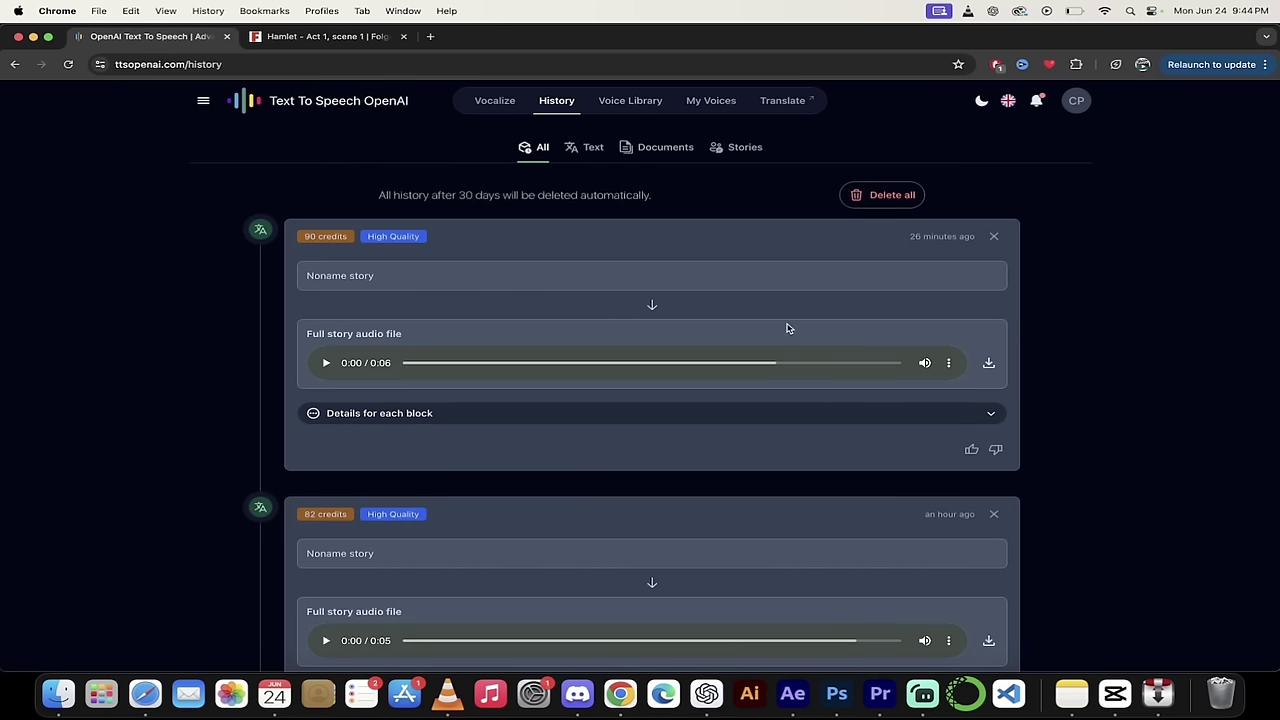
left_click_drag(774, 366, 407, 374)
left_click(326, 364)
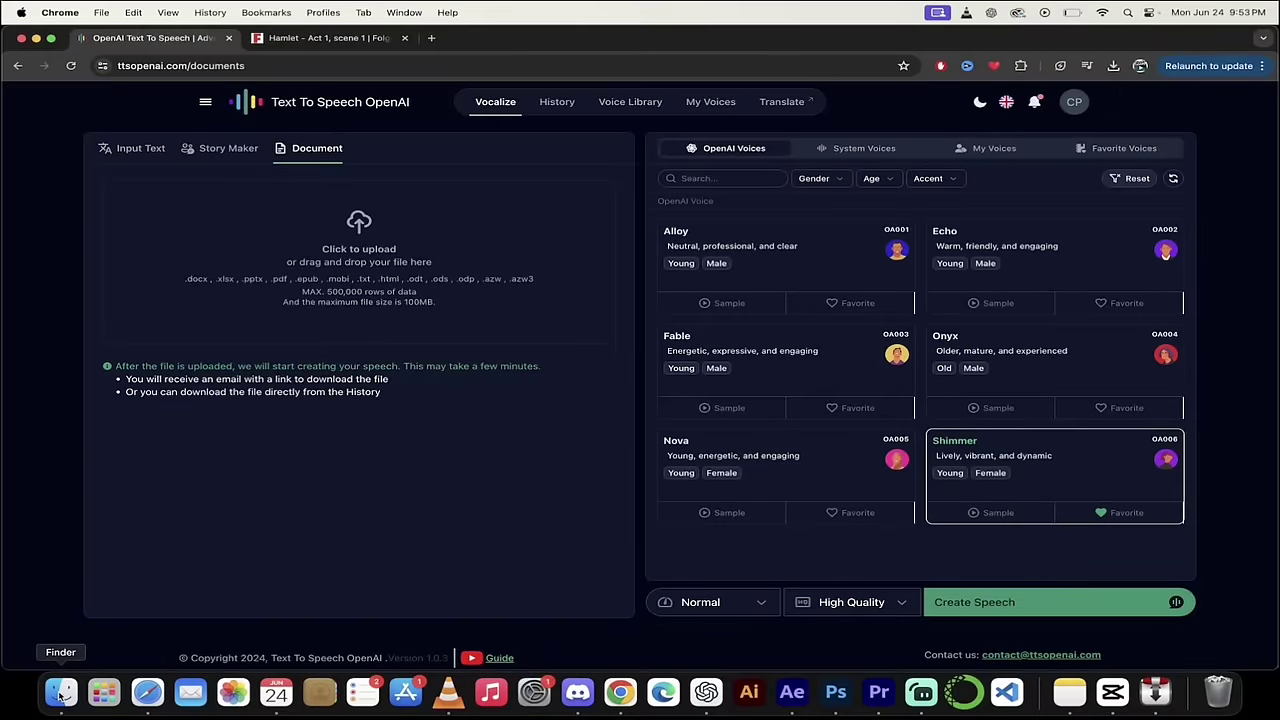
Step: Drag DeepLearning_AI-Playbook_v6.pdf from Finder's SRT folder into the Document upload box
left_click(60, 692)
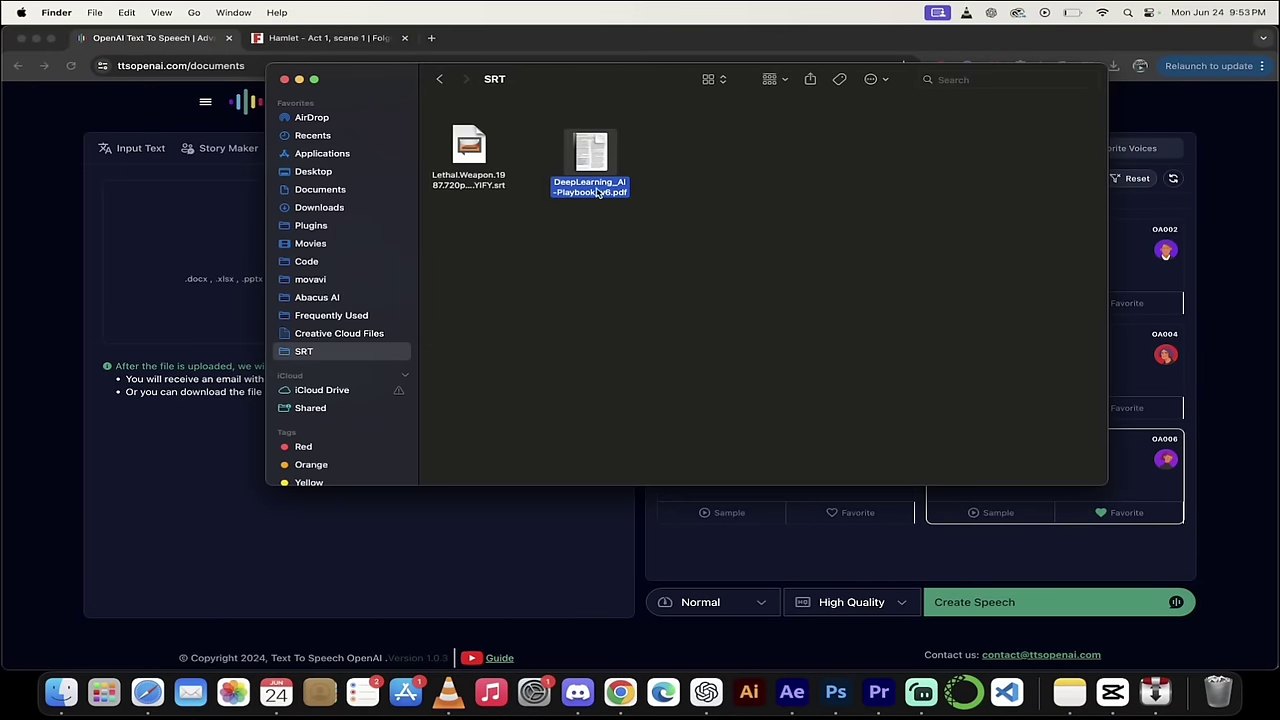
left_click_drag(600, 188, 365, 280)
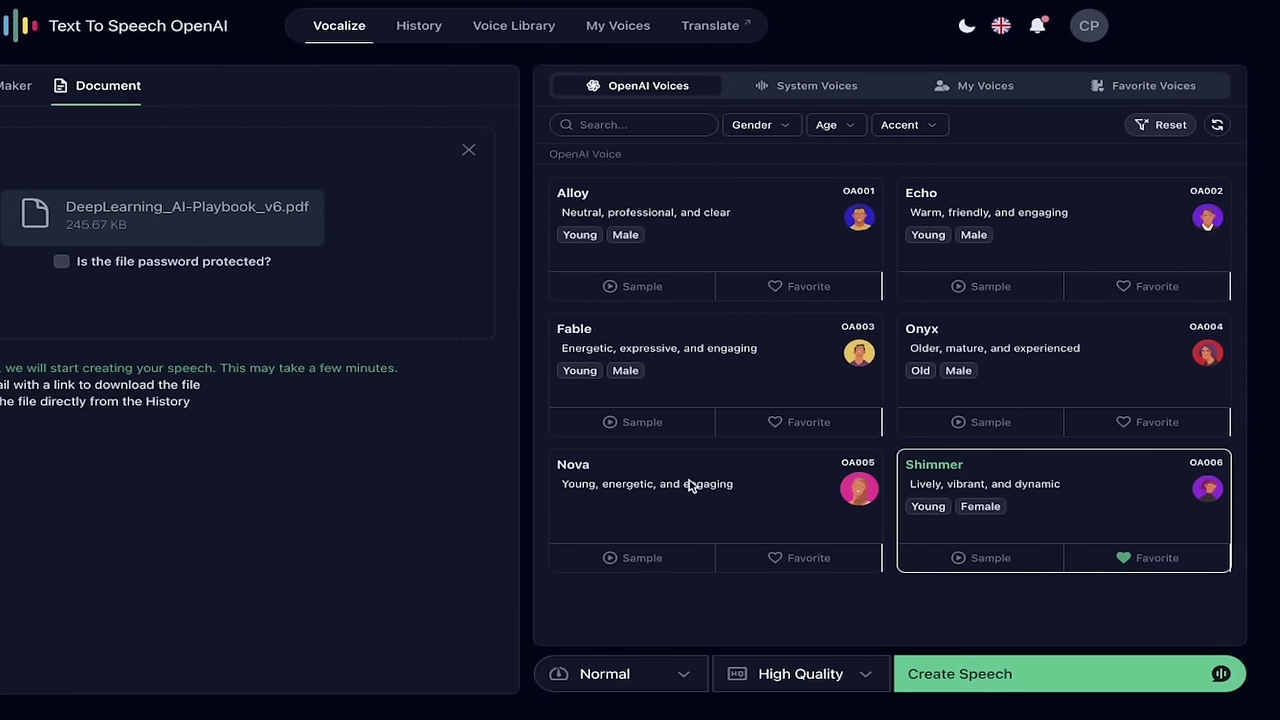
Step: Preview and choose Lisa's system voice, then start converting the PDF to speech
left_click(808, 86)
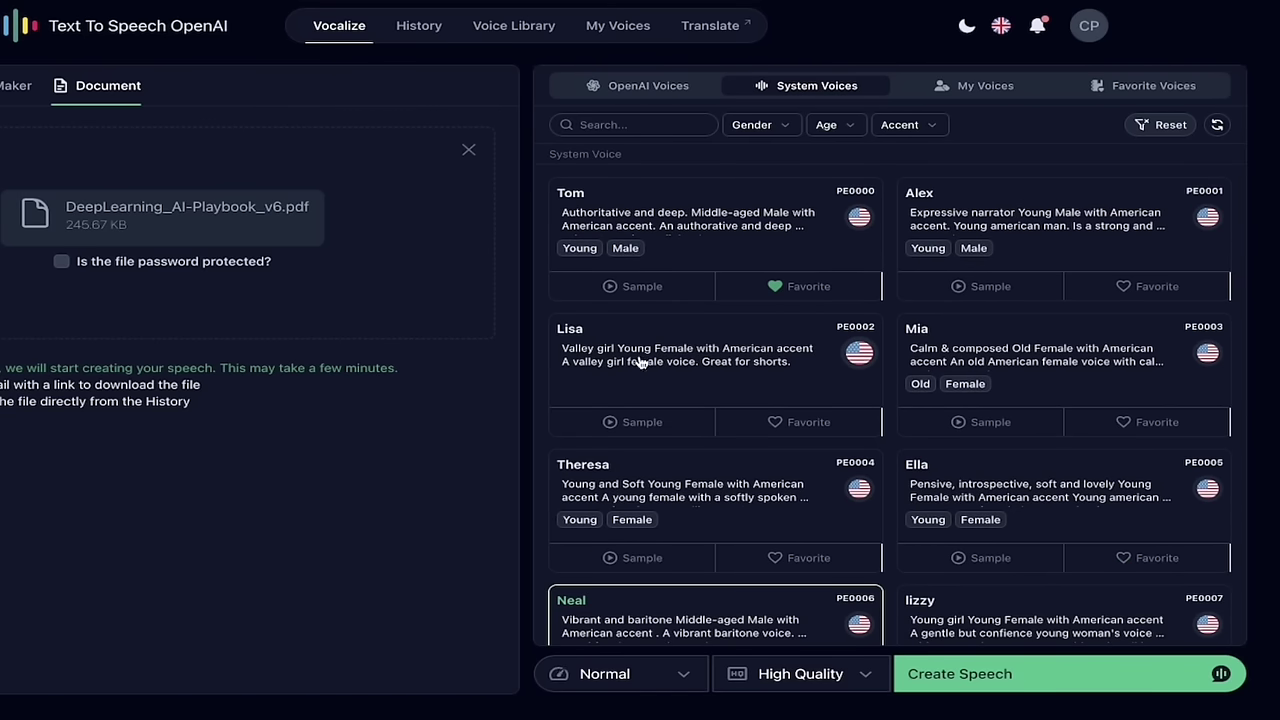
left_click(632, 428)
left_click(666, 356)
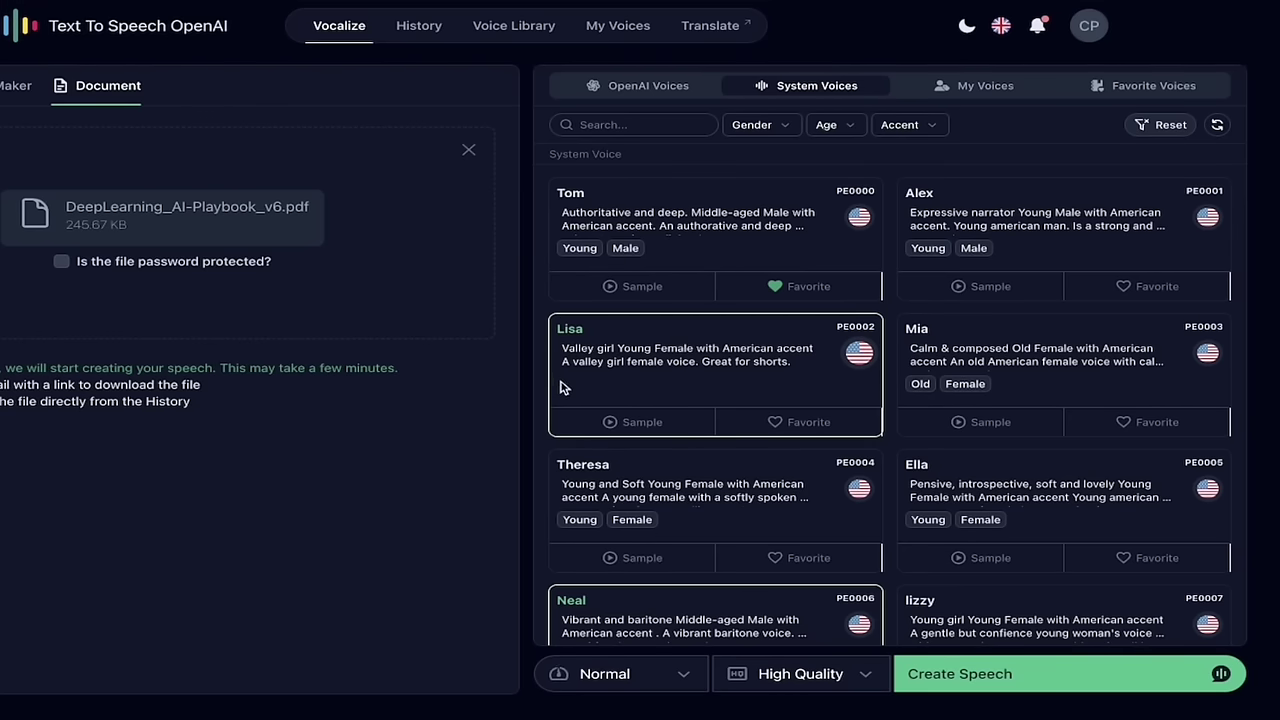
left_click(988, 682)
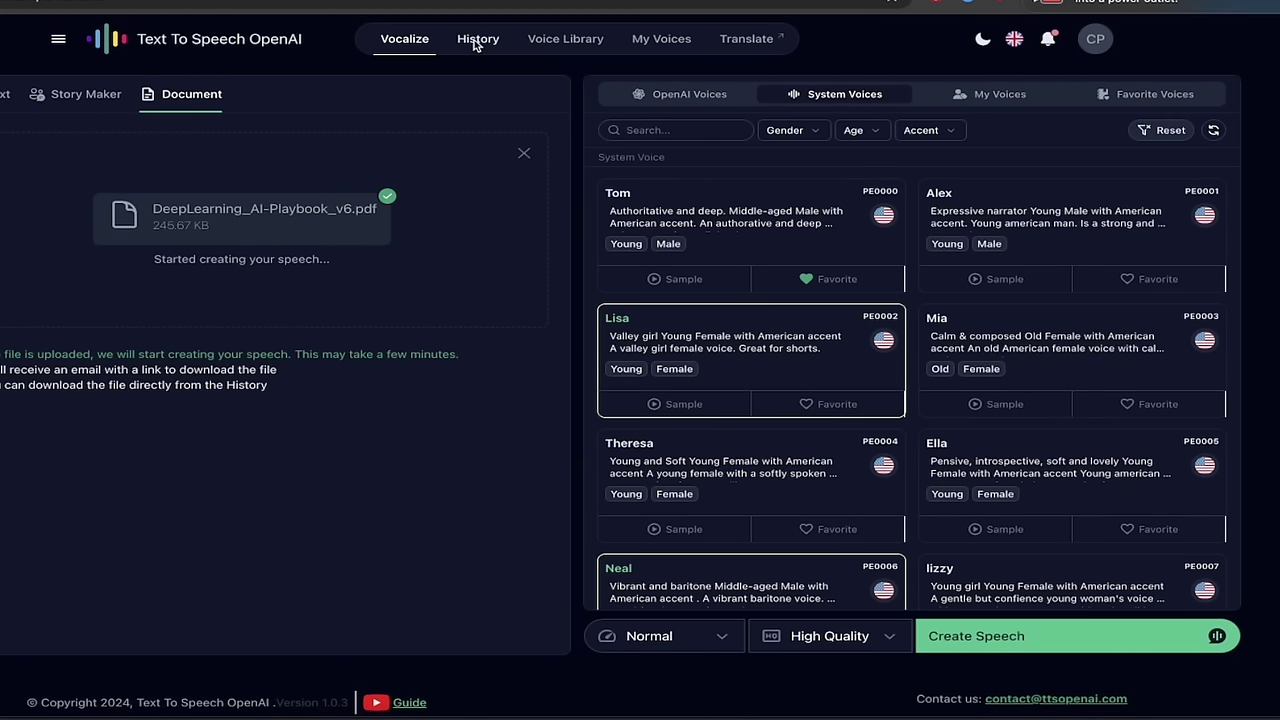
Step: Find the 20:57 PDF audiobook in History, lower the player volume and play it
left_click(477, 44)
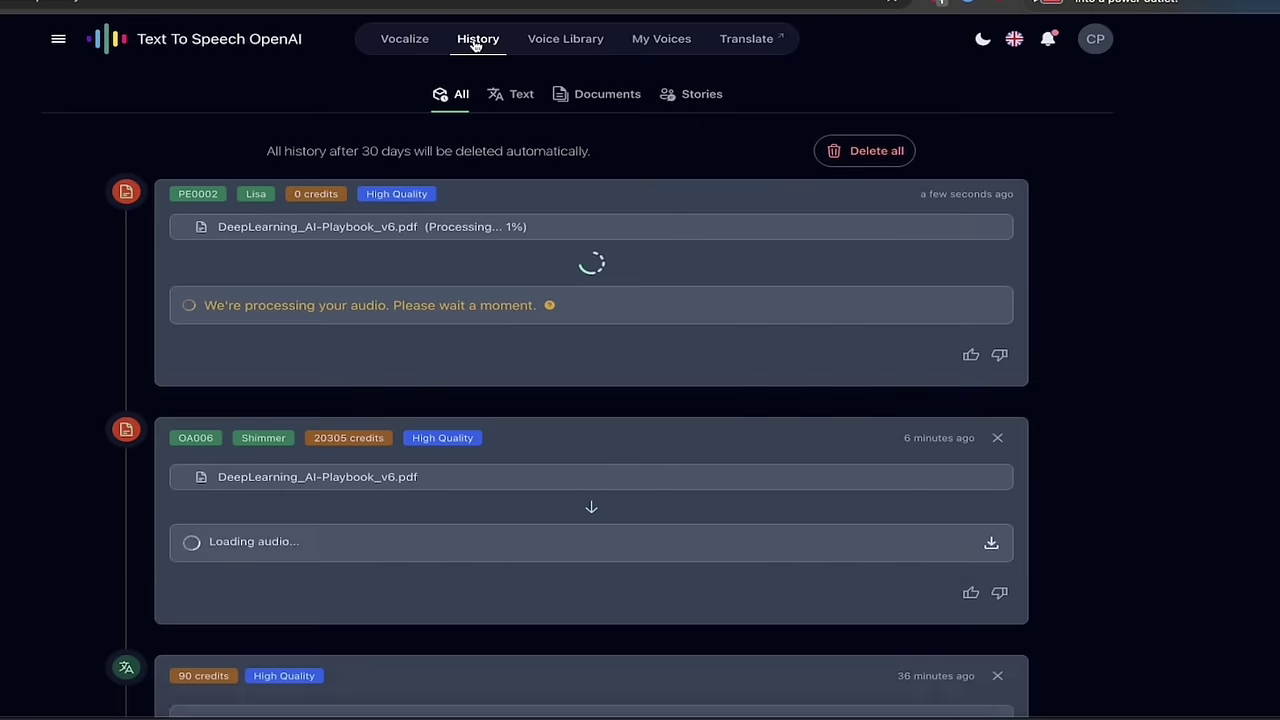
scroll(700, 265, "down", 1)
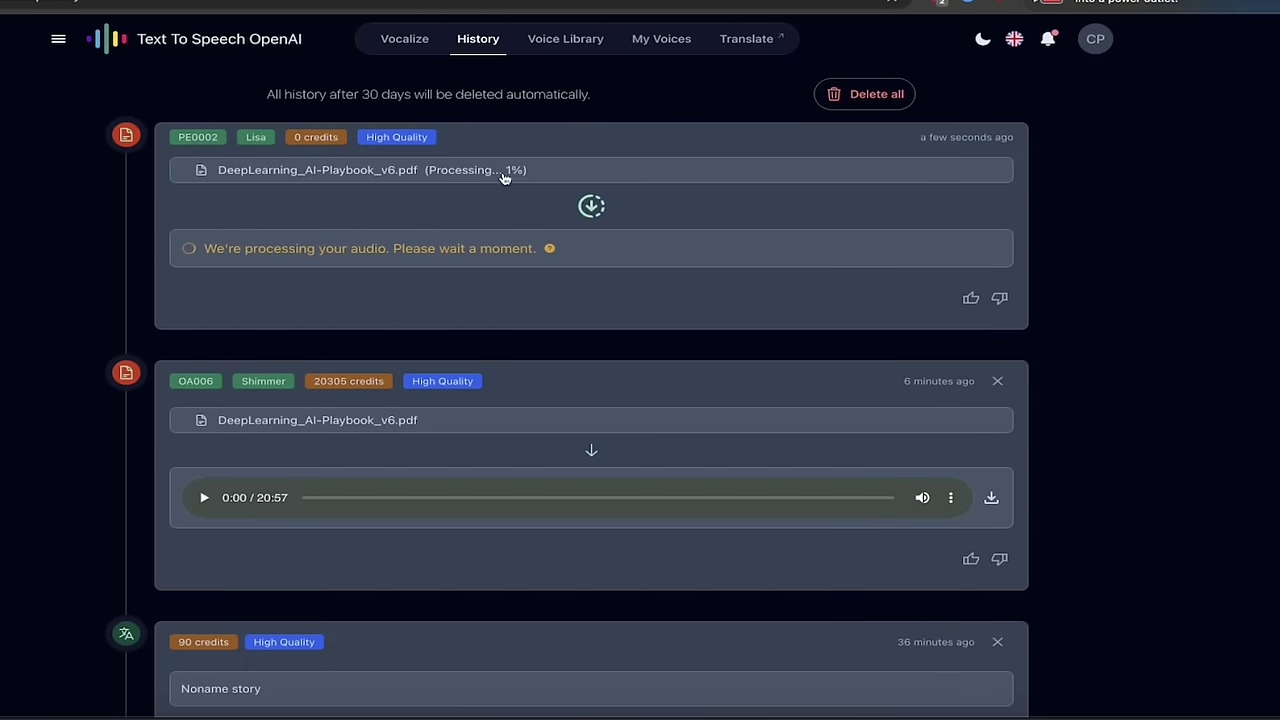
scroll(671, 351, "down", 3)
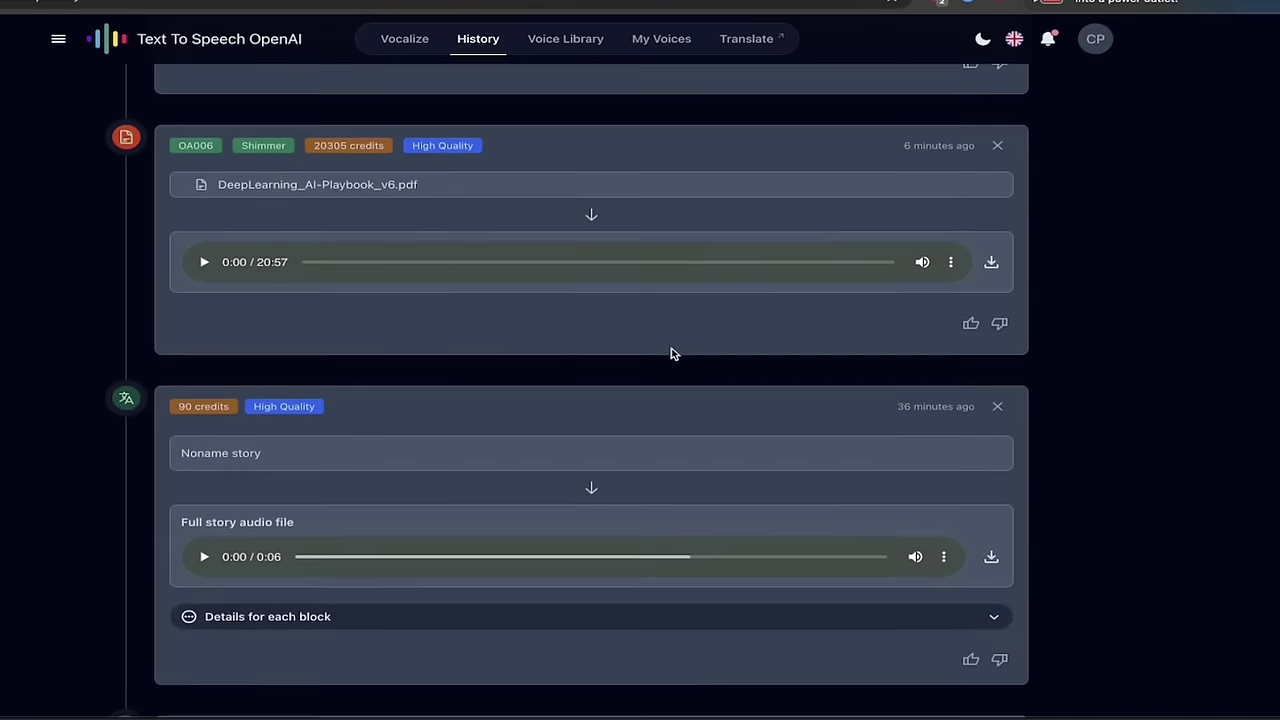
scroll(655, 305, "down", 1)
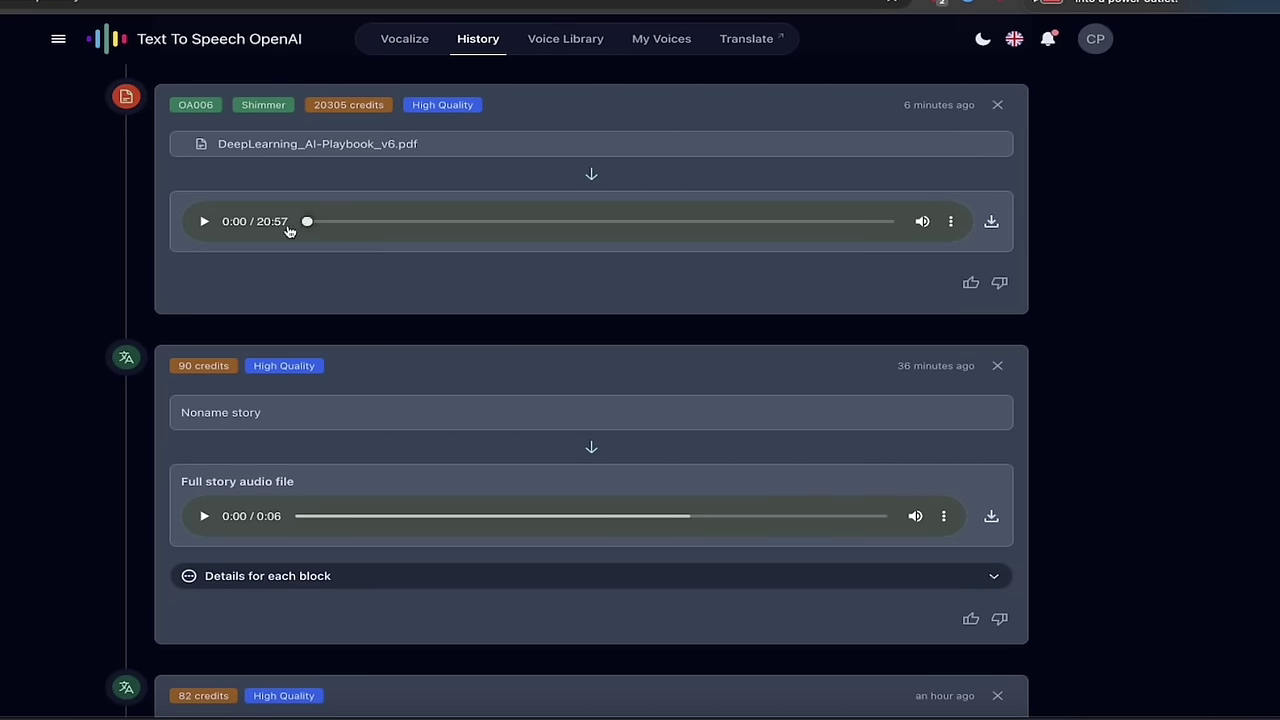
mouse_move(923, 224)
left_click_drag(913, 224, 896, 222)
left_click(201, 224)
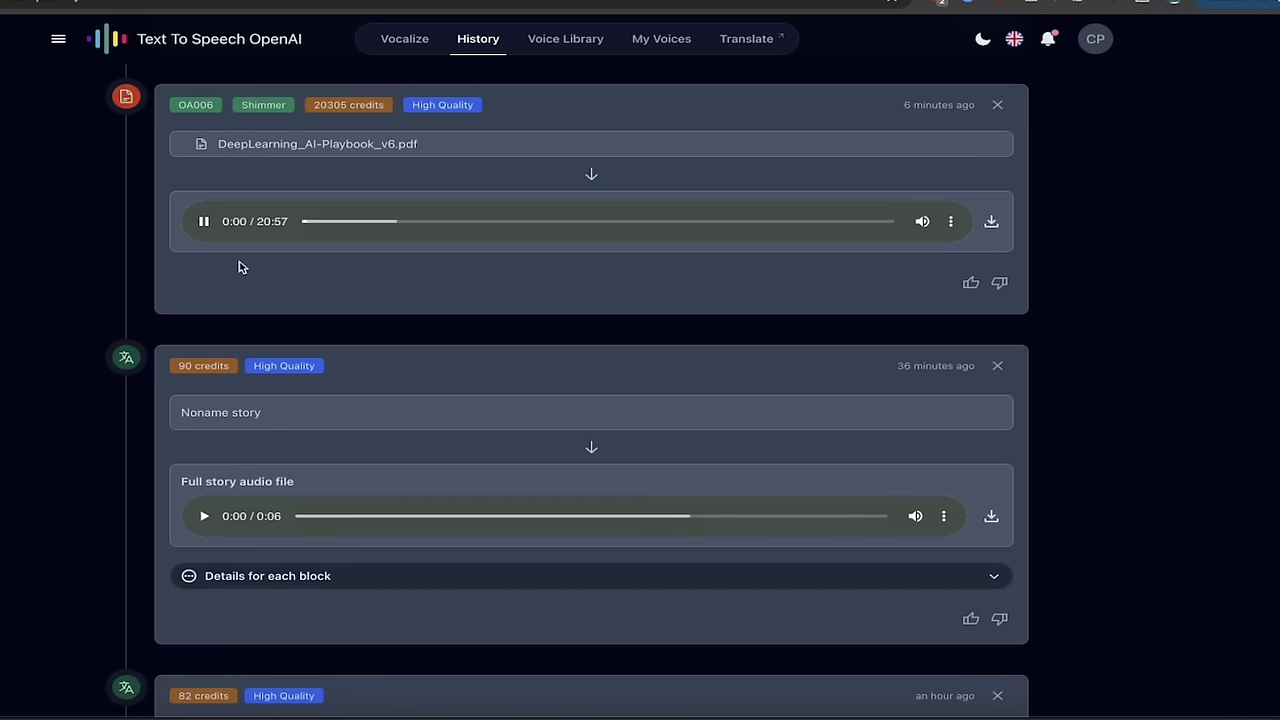
Step: Raise the computer's sound volume, then pause the audiobook
key("XF86AudioRaiseVolume")
left_click(205, 222)
scroll(229, 286, "up", 1)
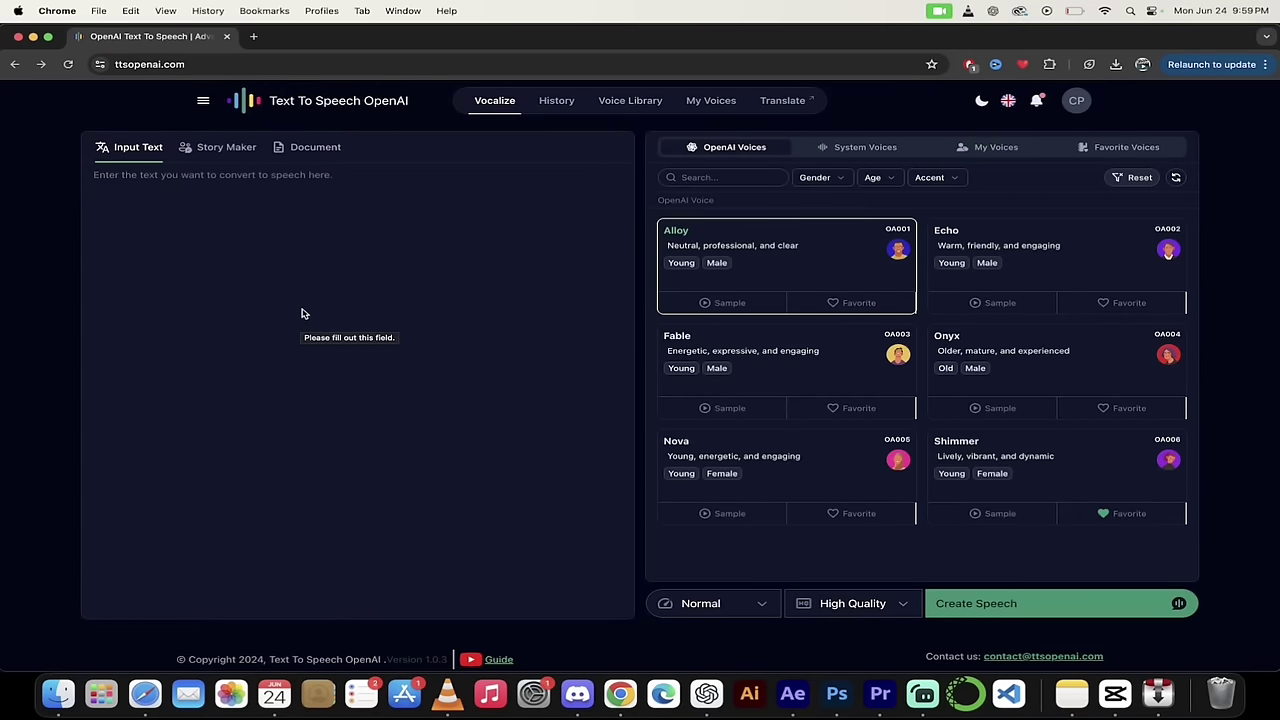
Step: Go to Pricing Plans and compare the Free $0 plan with the $6 Premium 200,000-credit plan
left_click(303, 313)
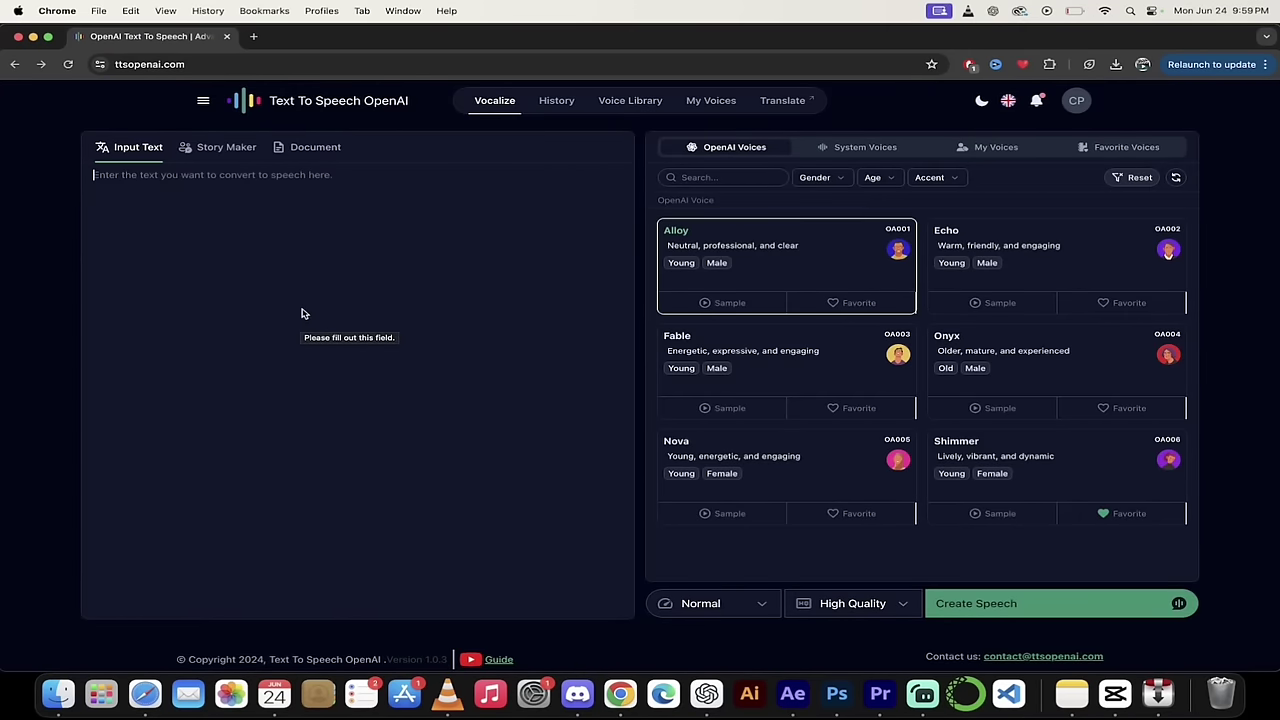
left_click(203, 103)
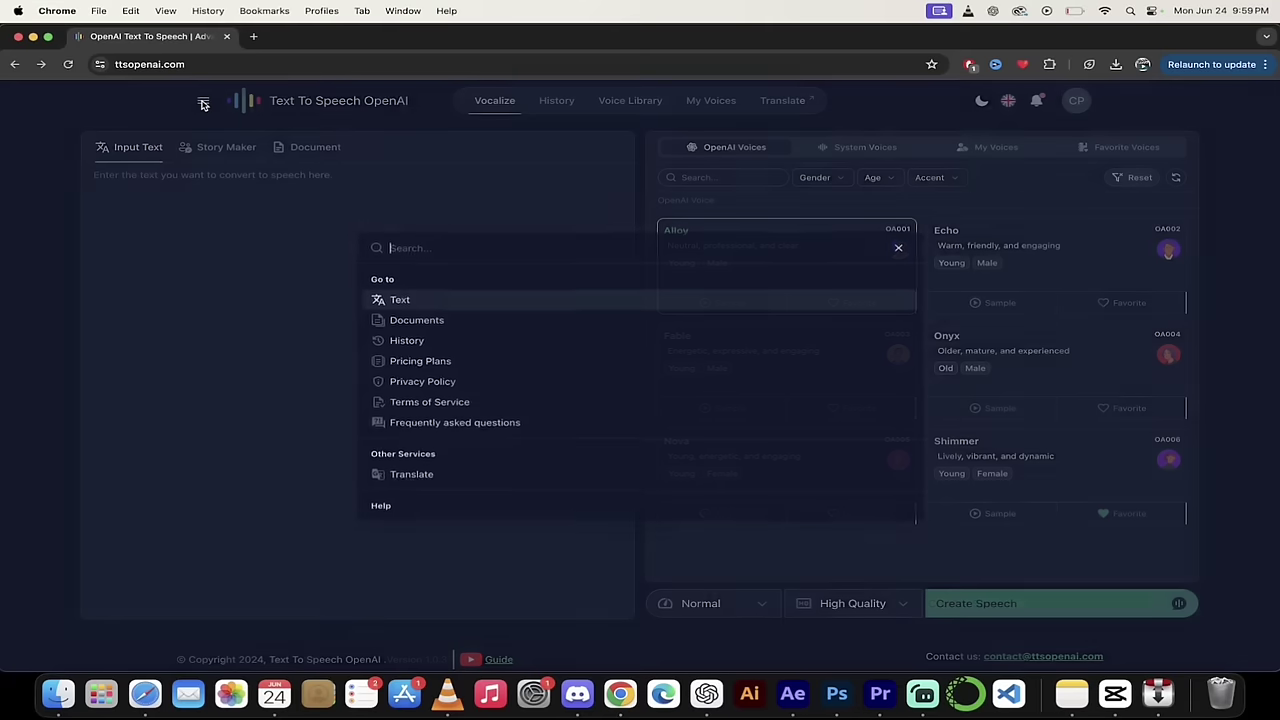
left_click(426, 365)
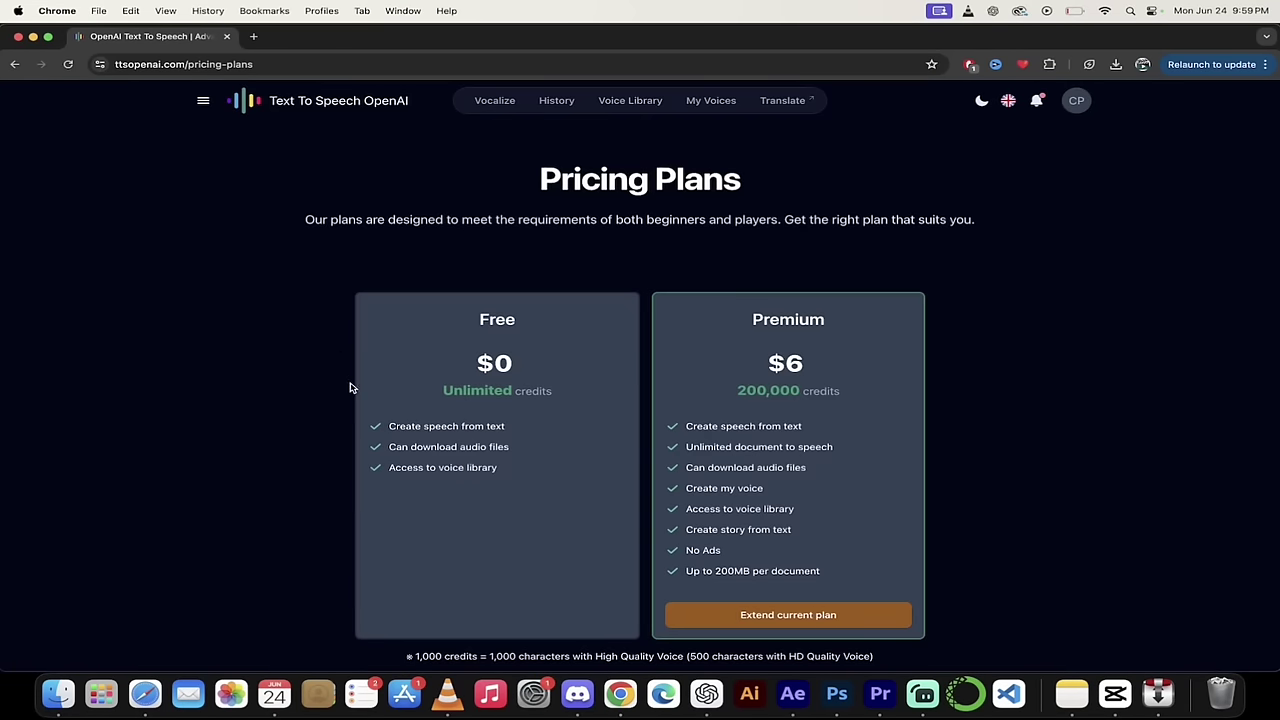
scroll(477, 424, "down", 1)
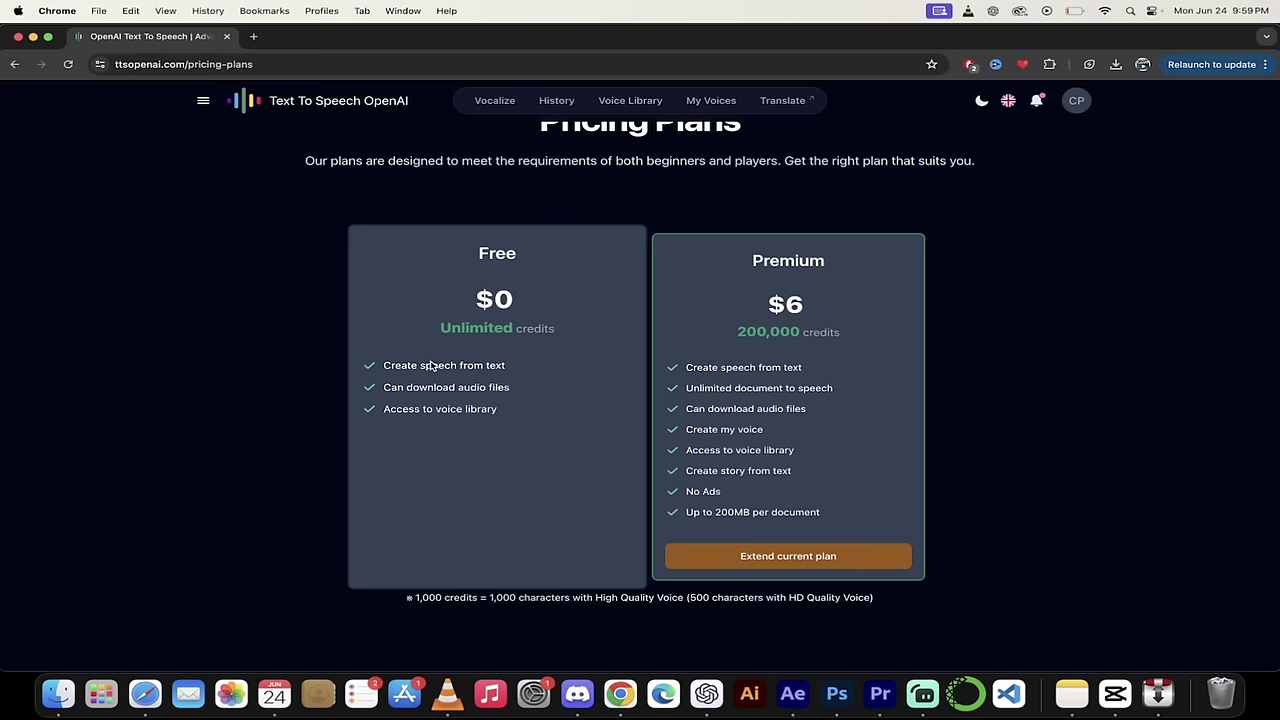
scroll(498, 405, "up", 1)
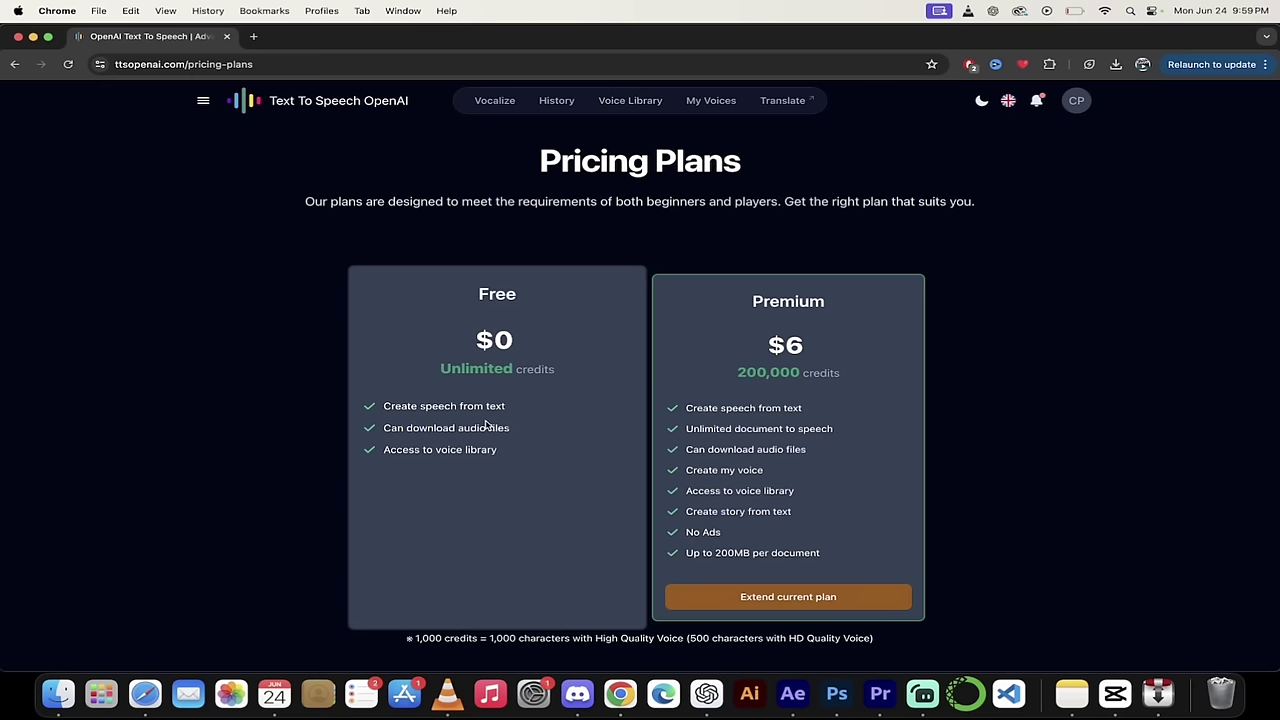
scroll(757, 422, "down", 1)
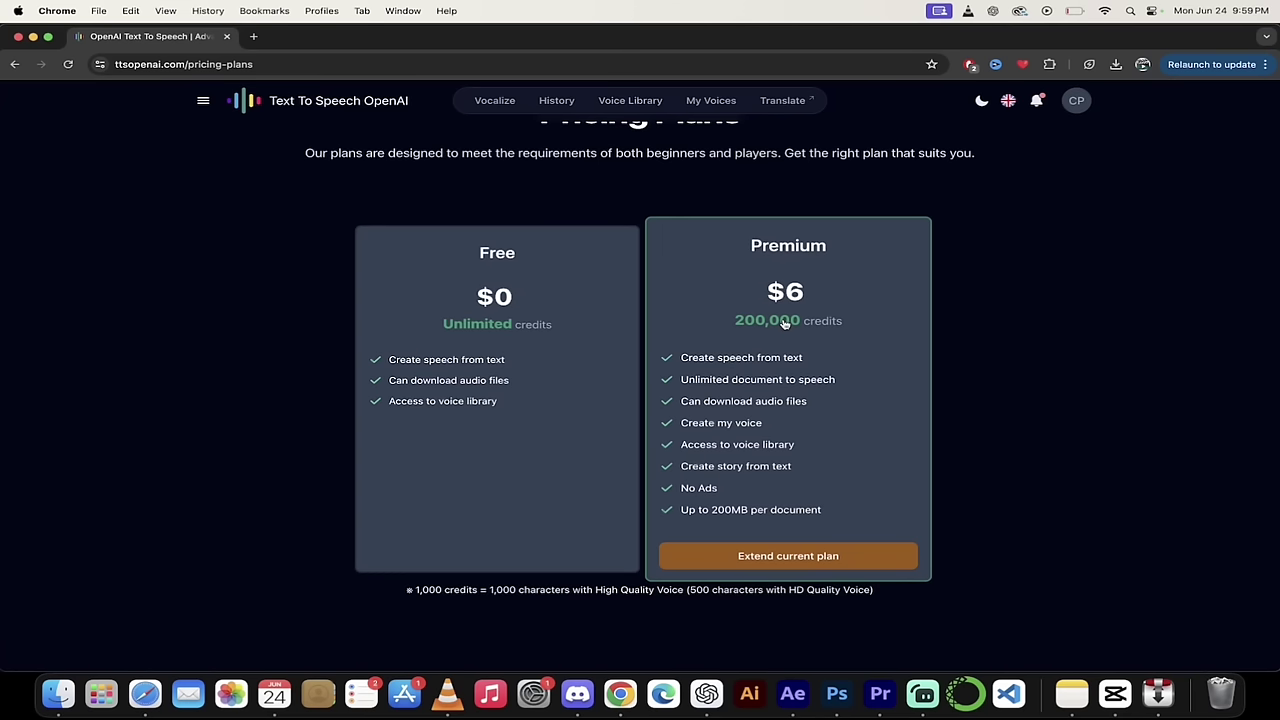
scroll(786, 340, "up", 2)
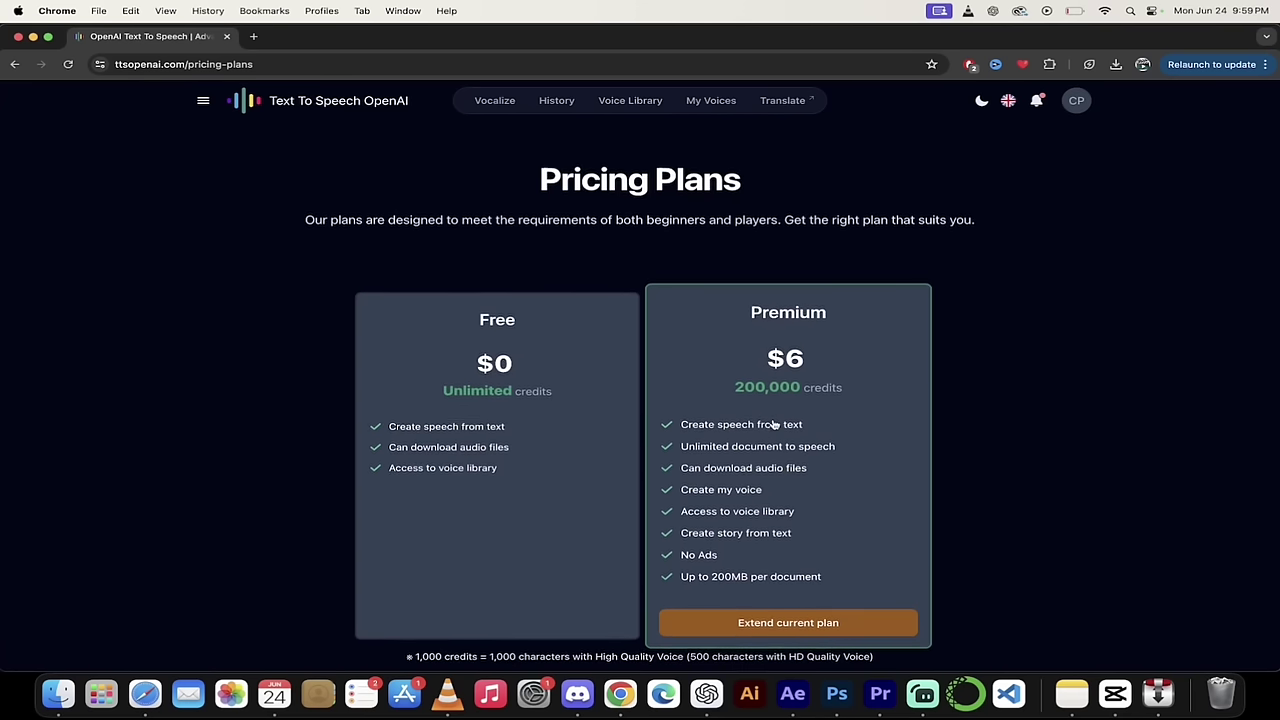